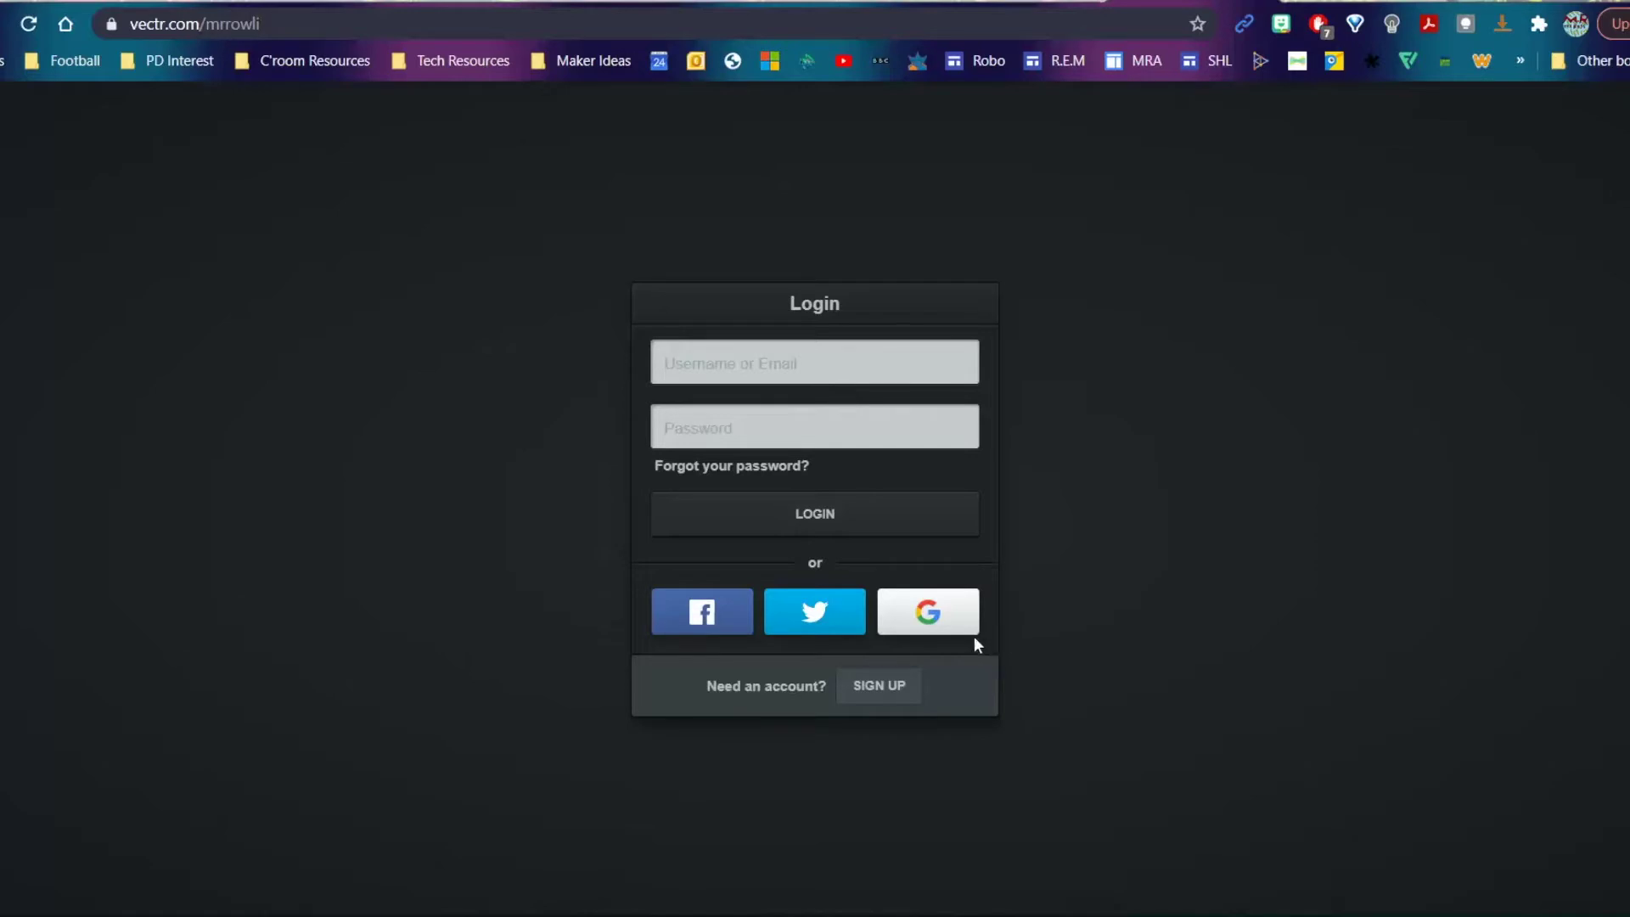
Step: Sign in to Vectr with the Google account and open a new blank drawing
click(931, 611)
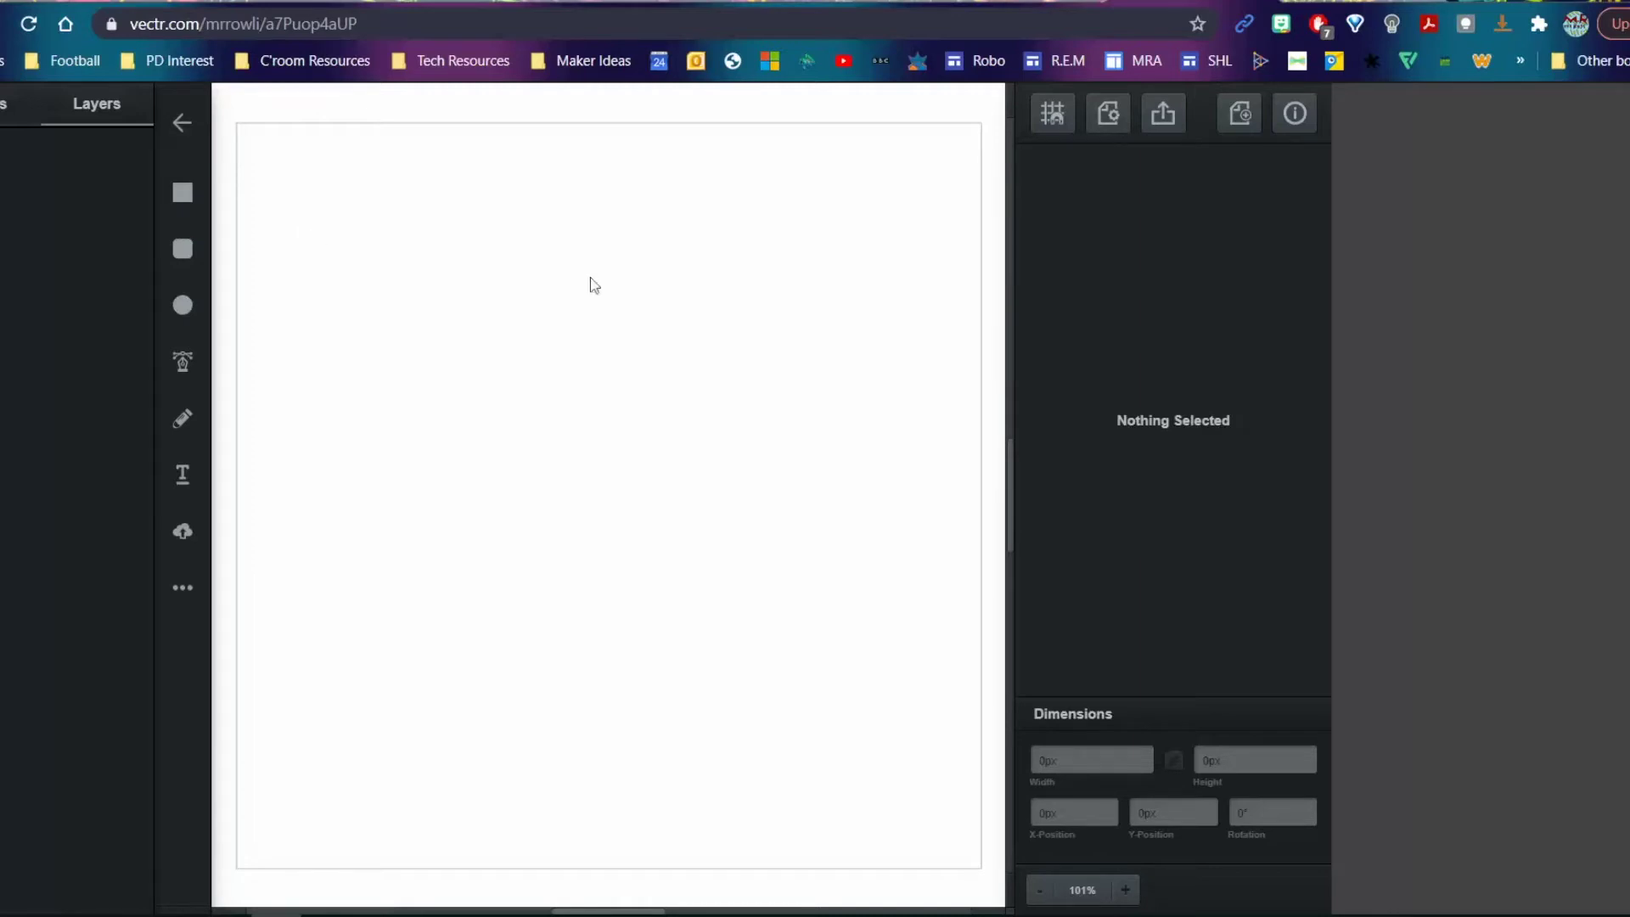
Step: Show the grid on the page and set the measurement units to millimetres
click(1056, 120)
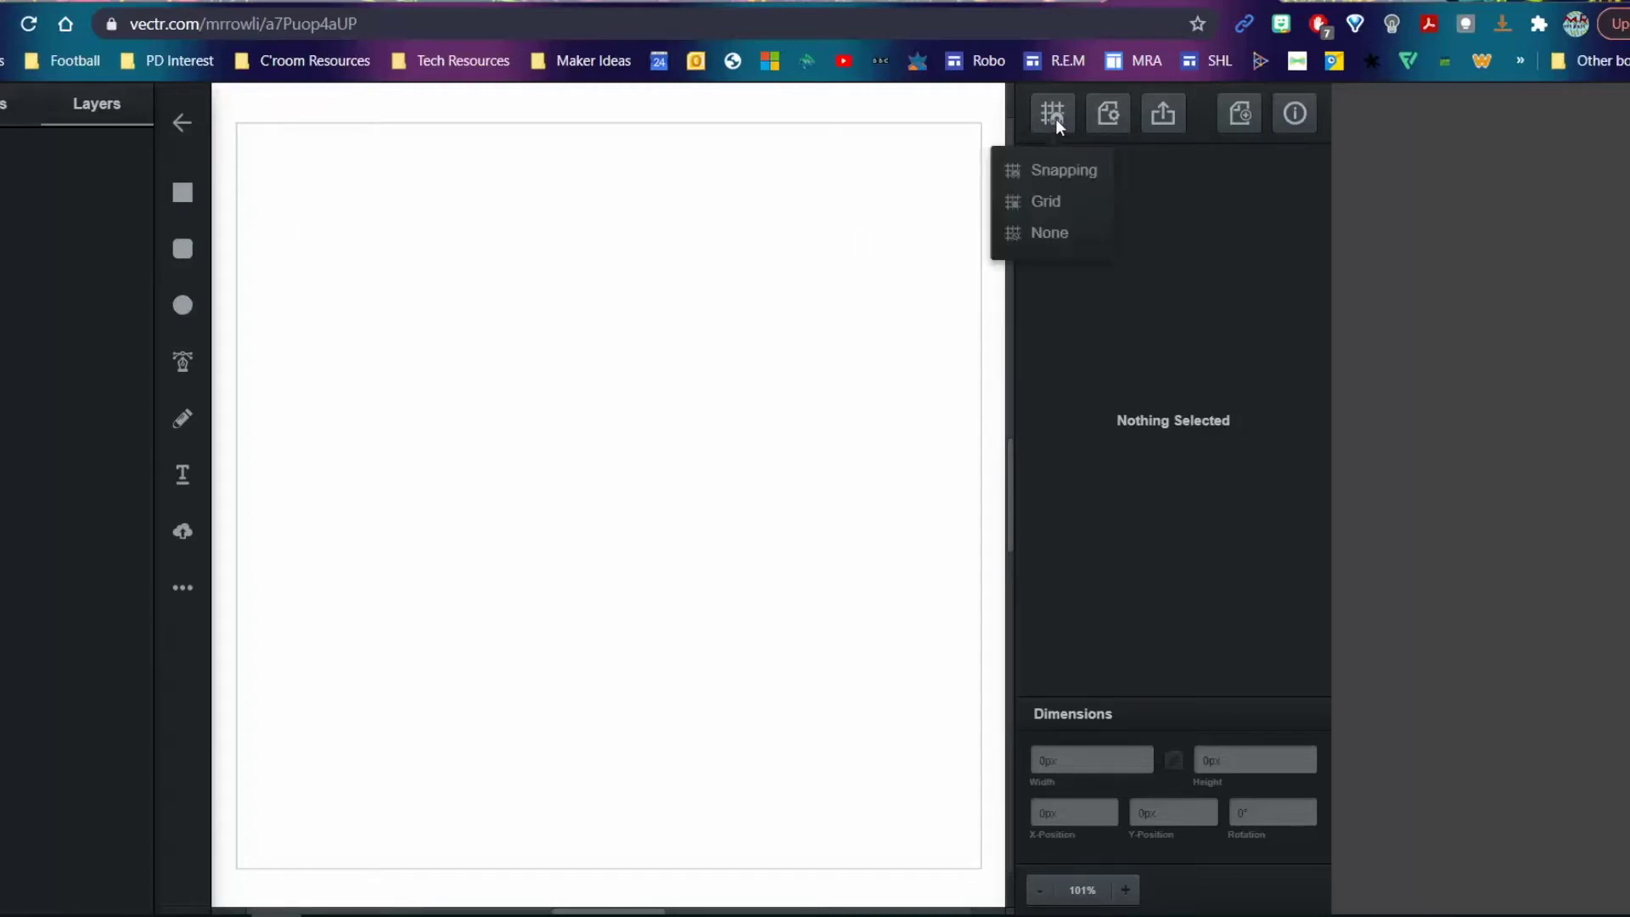
click(1053, 204)
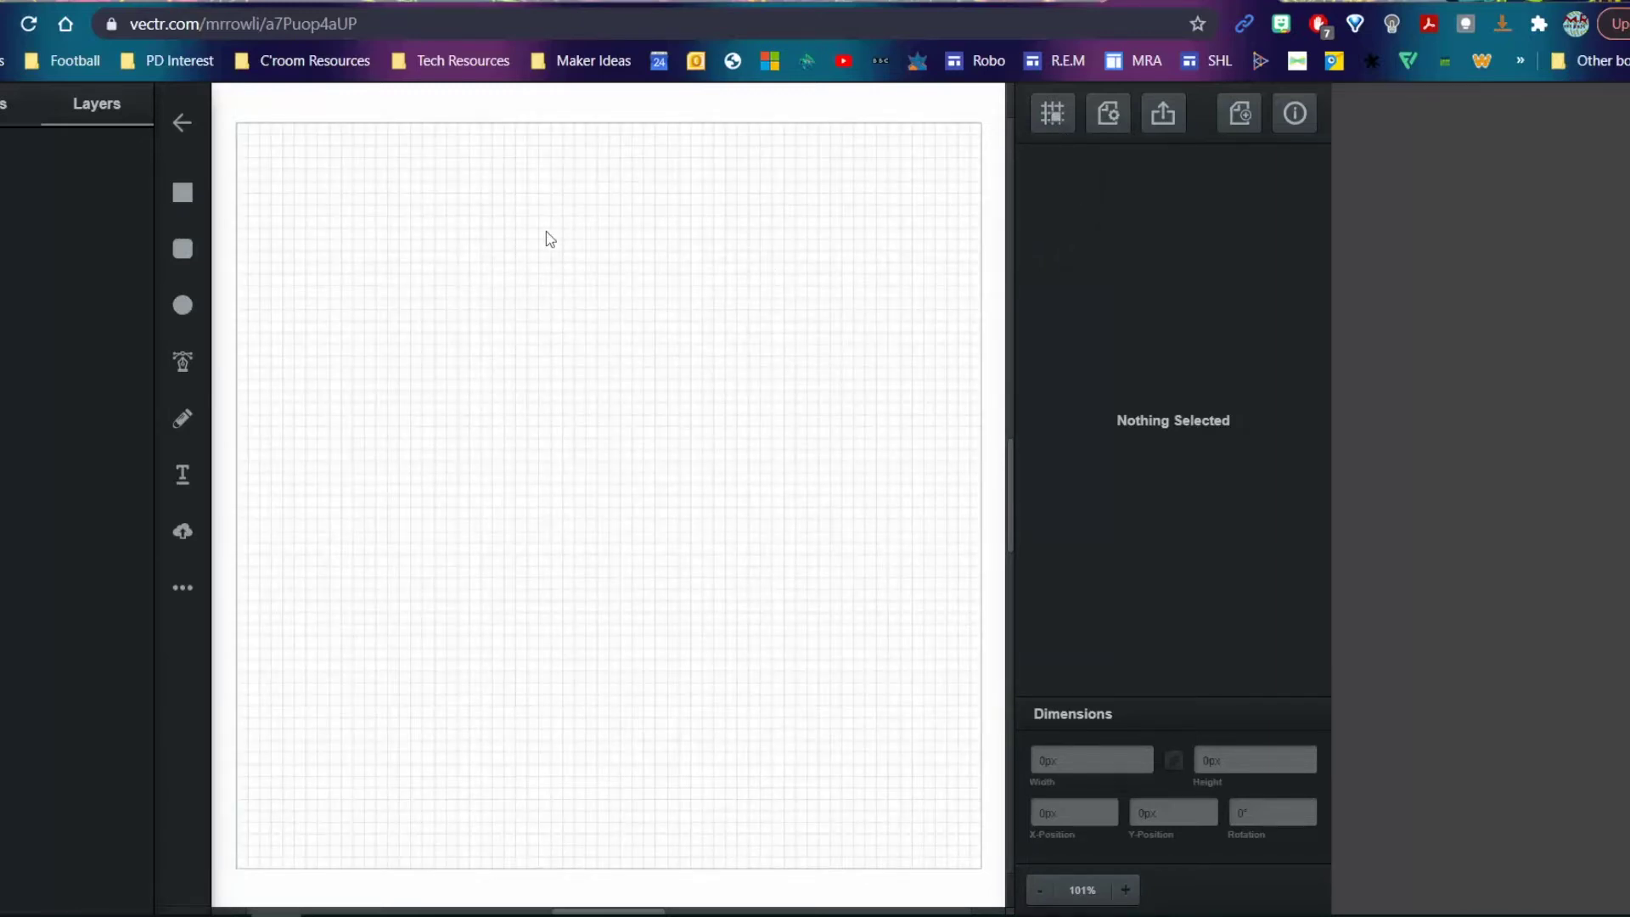
click(1113, 115)
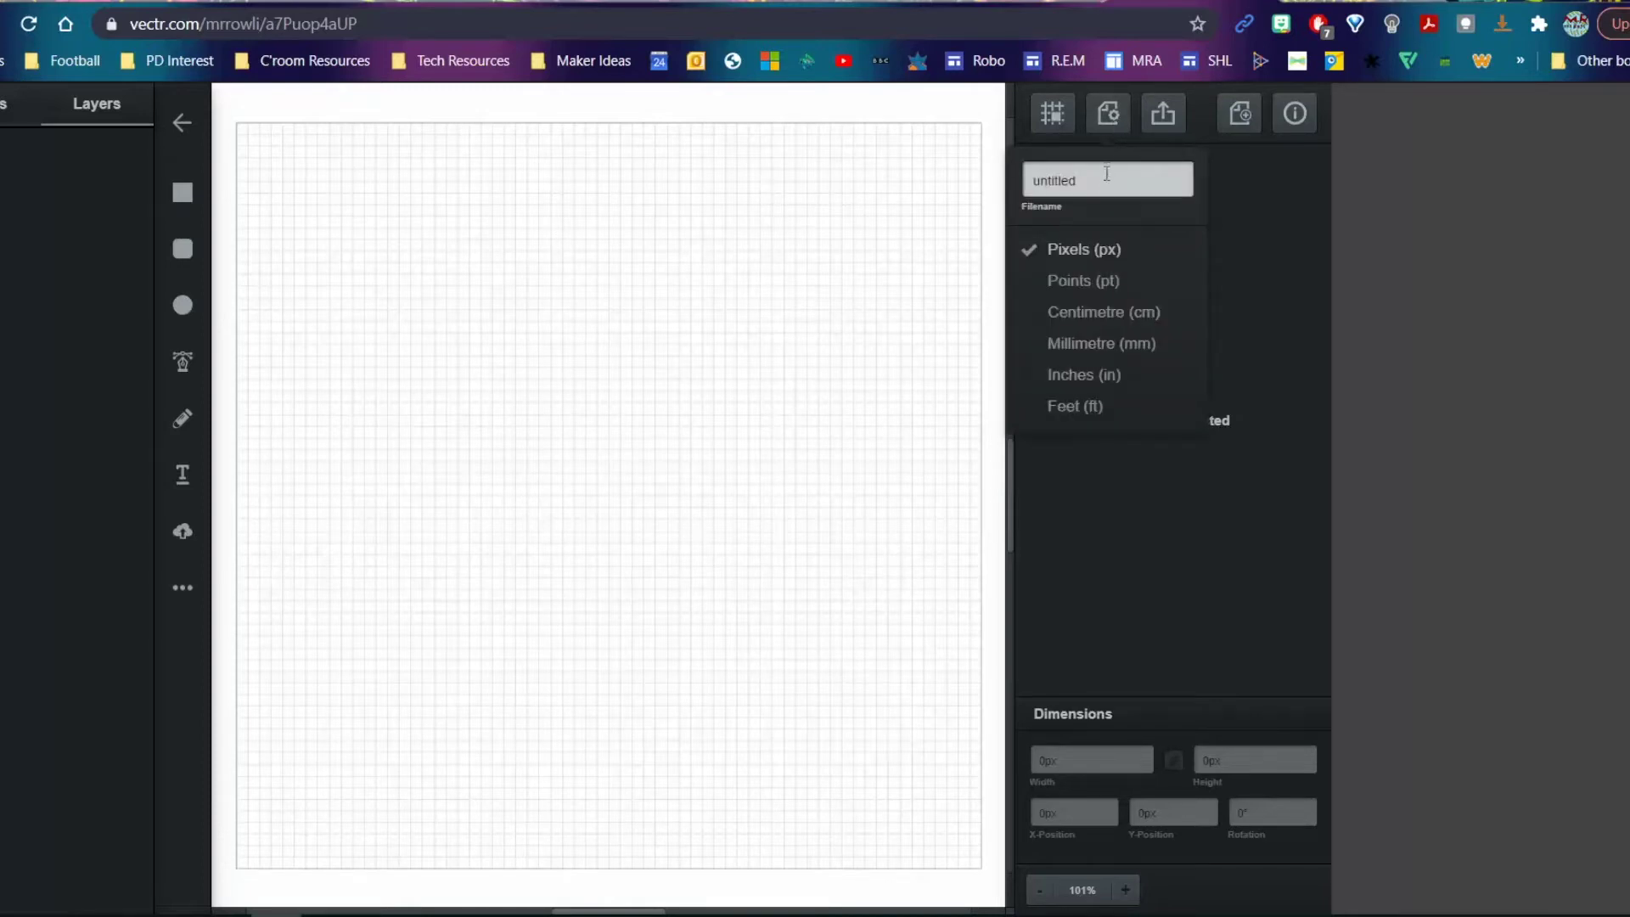
click(1096, 344)
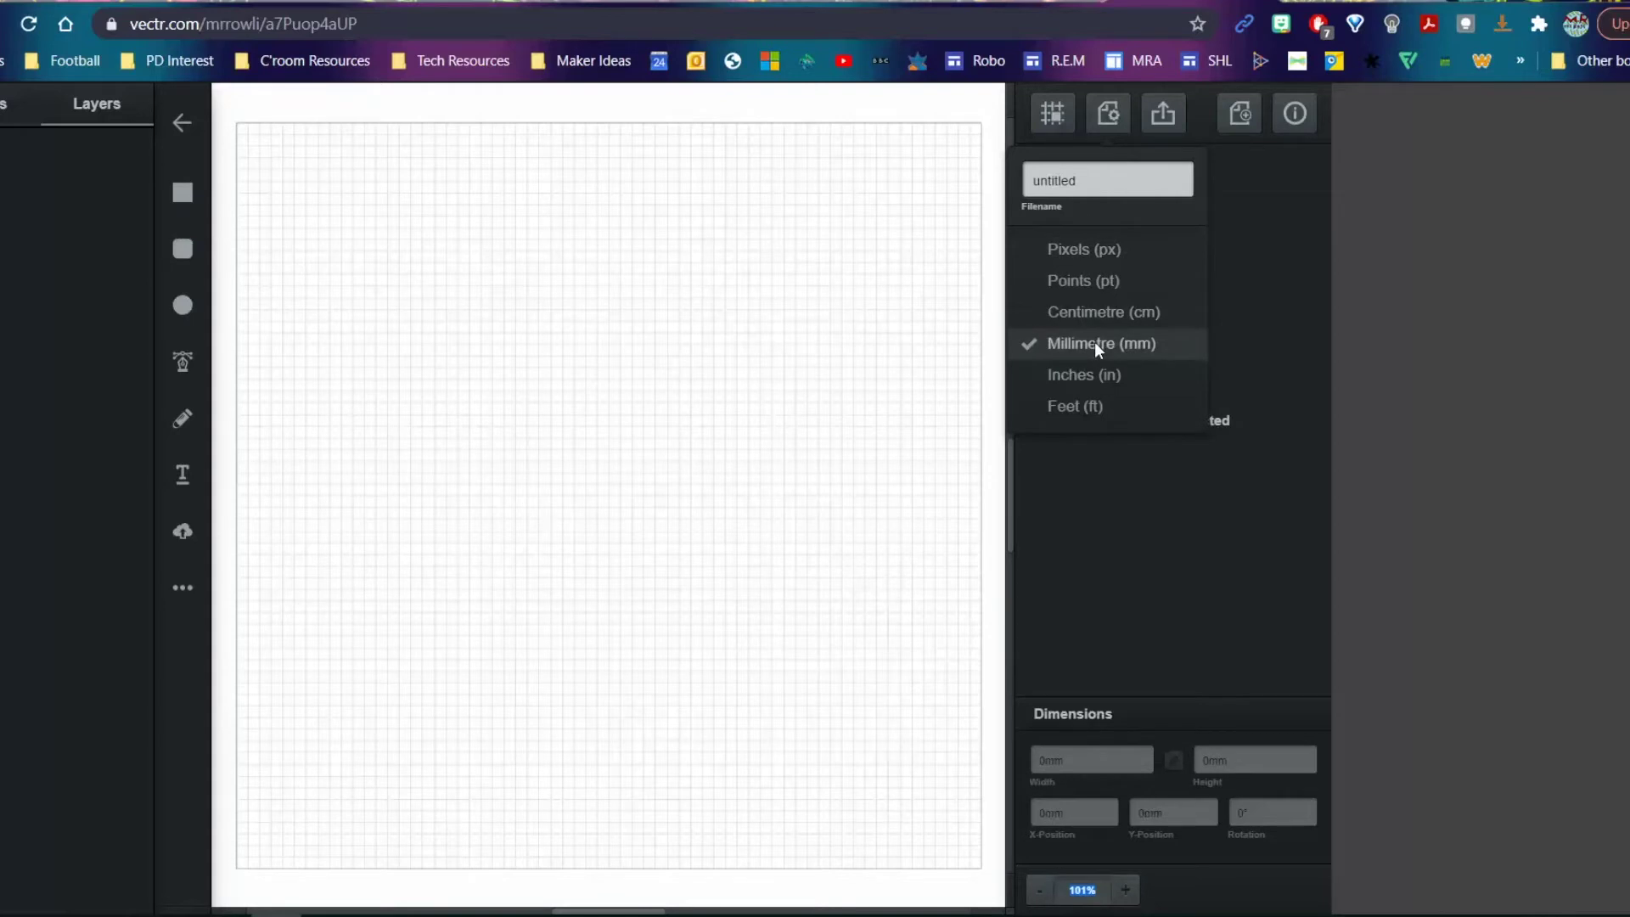
click(1093, 341)
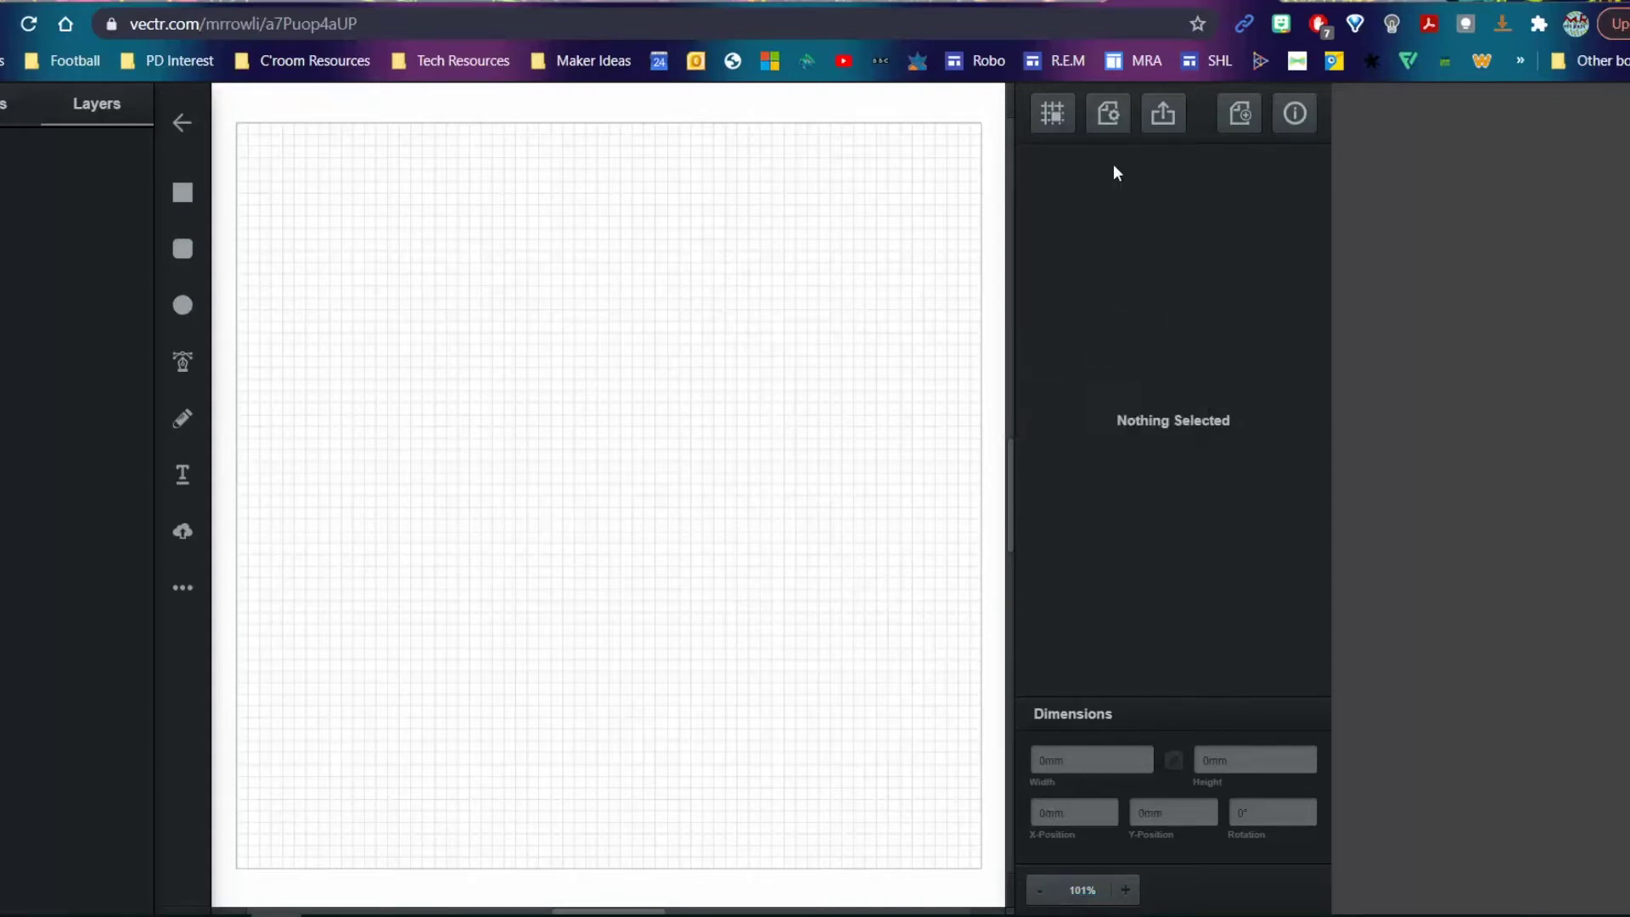
Step: Rename the file to 'Demo', save the filename, and keep the units at millimetres
click(1117, 119)
drag(1078, 180, 1032, 179)
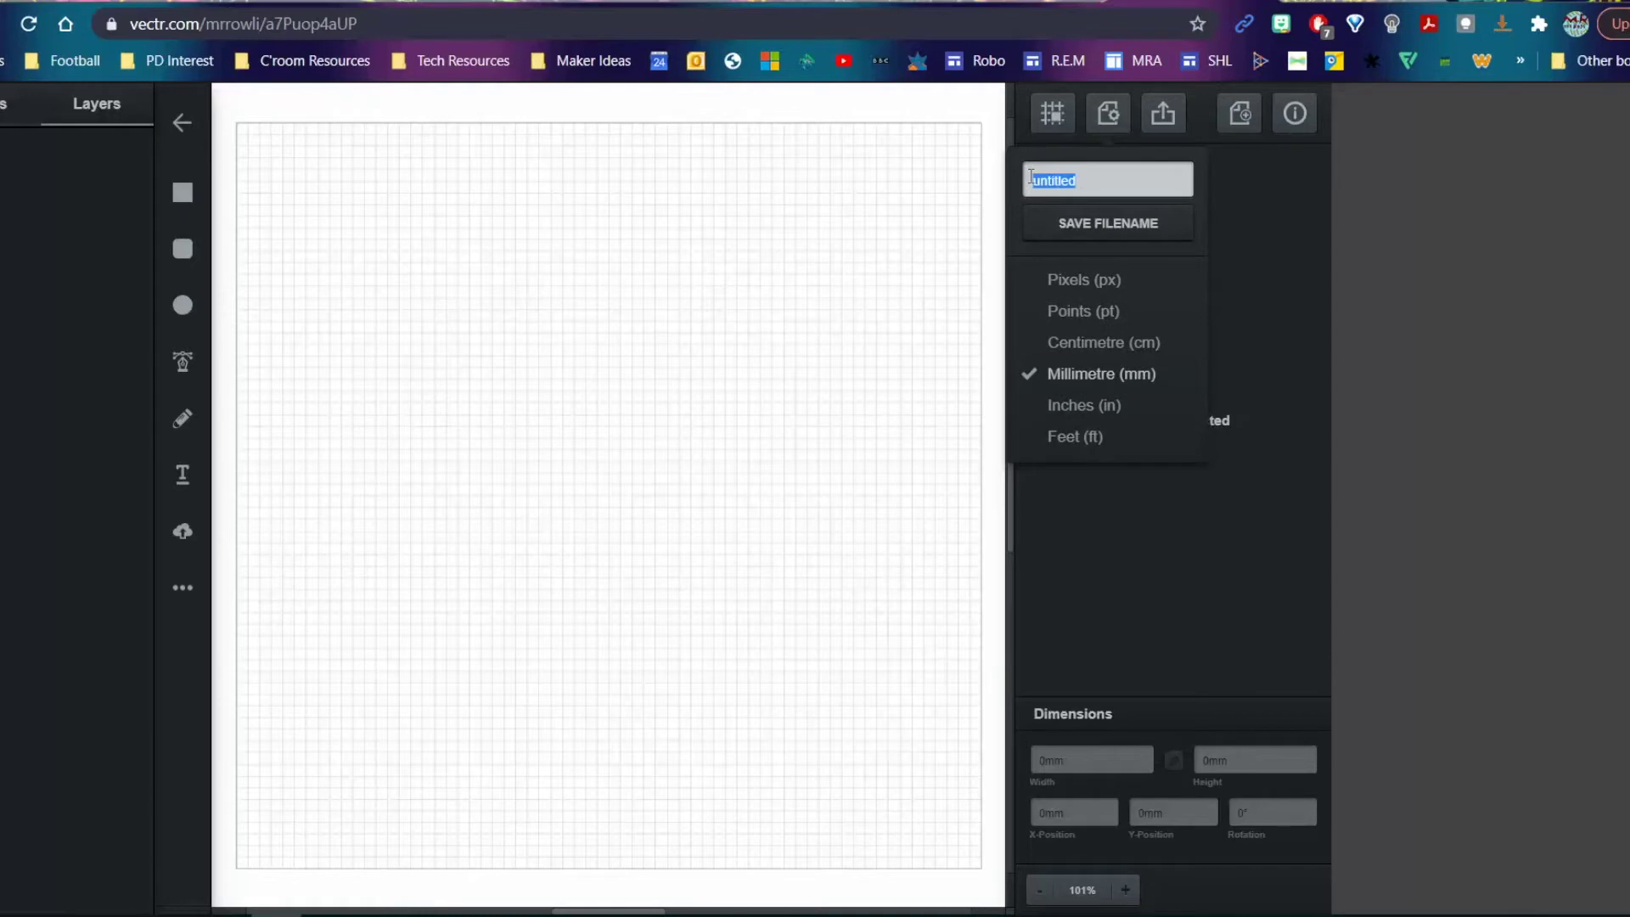
text(Demo)
click(1104, 437)
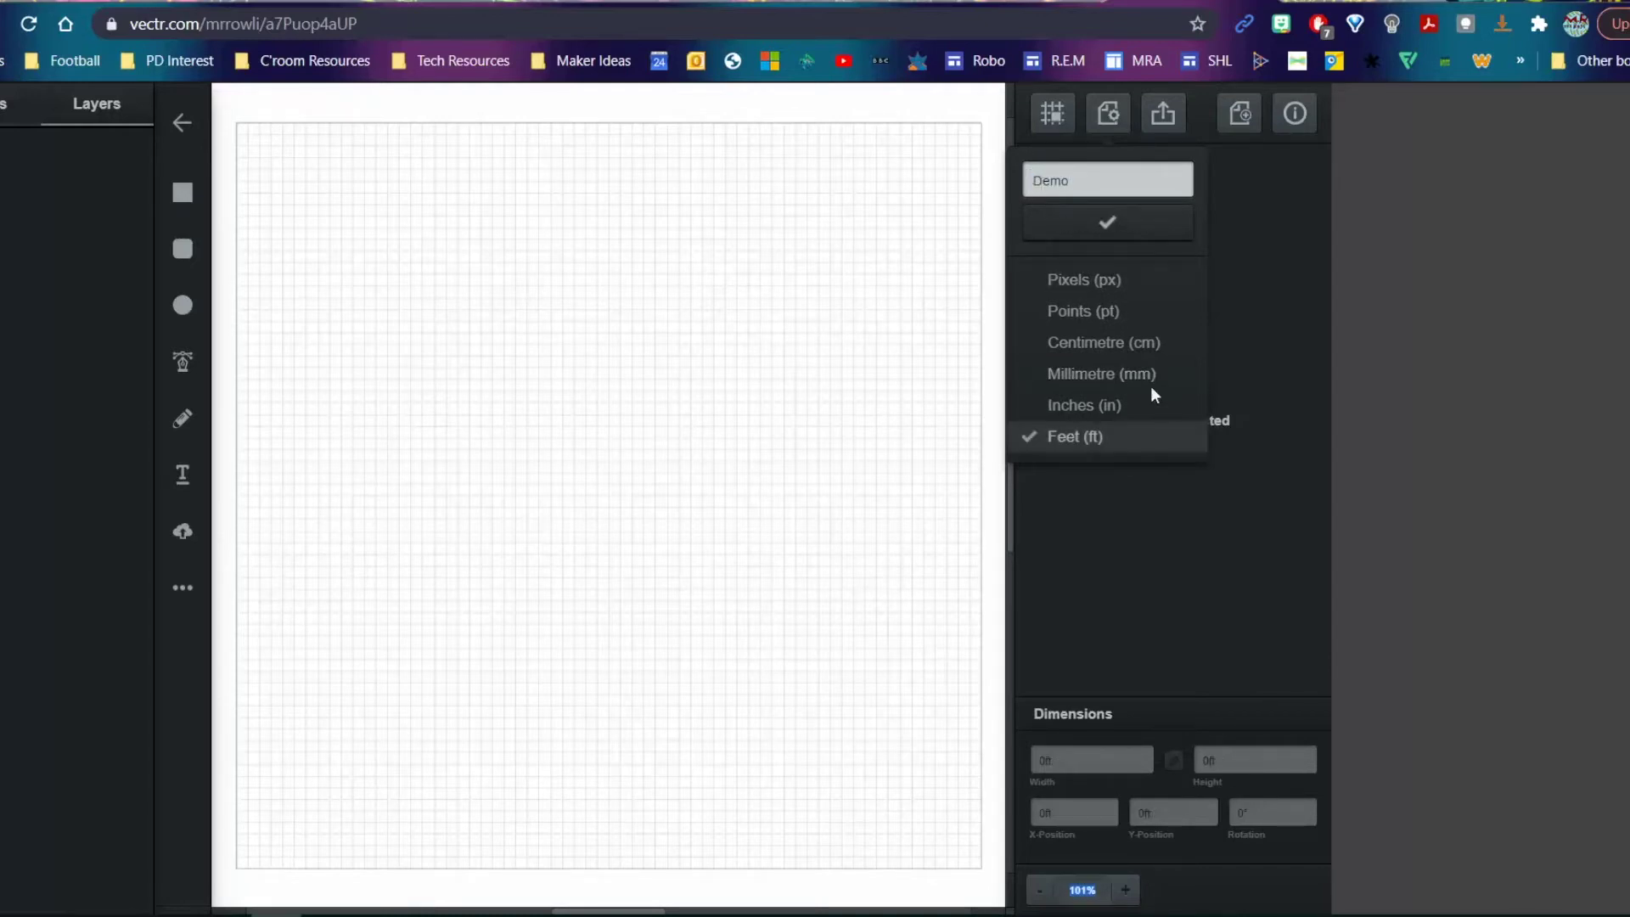
click(1120, 372)
click(1120, 374)
click(1107, 342)
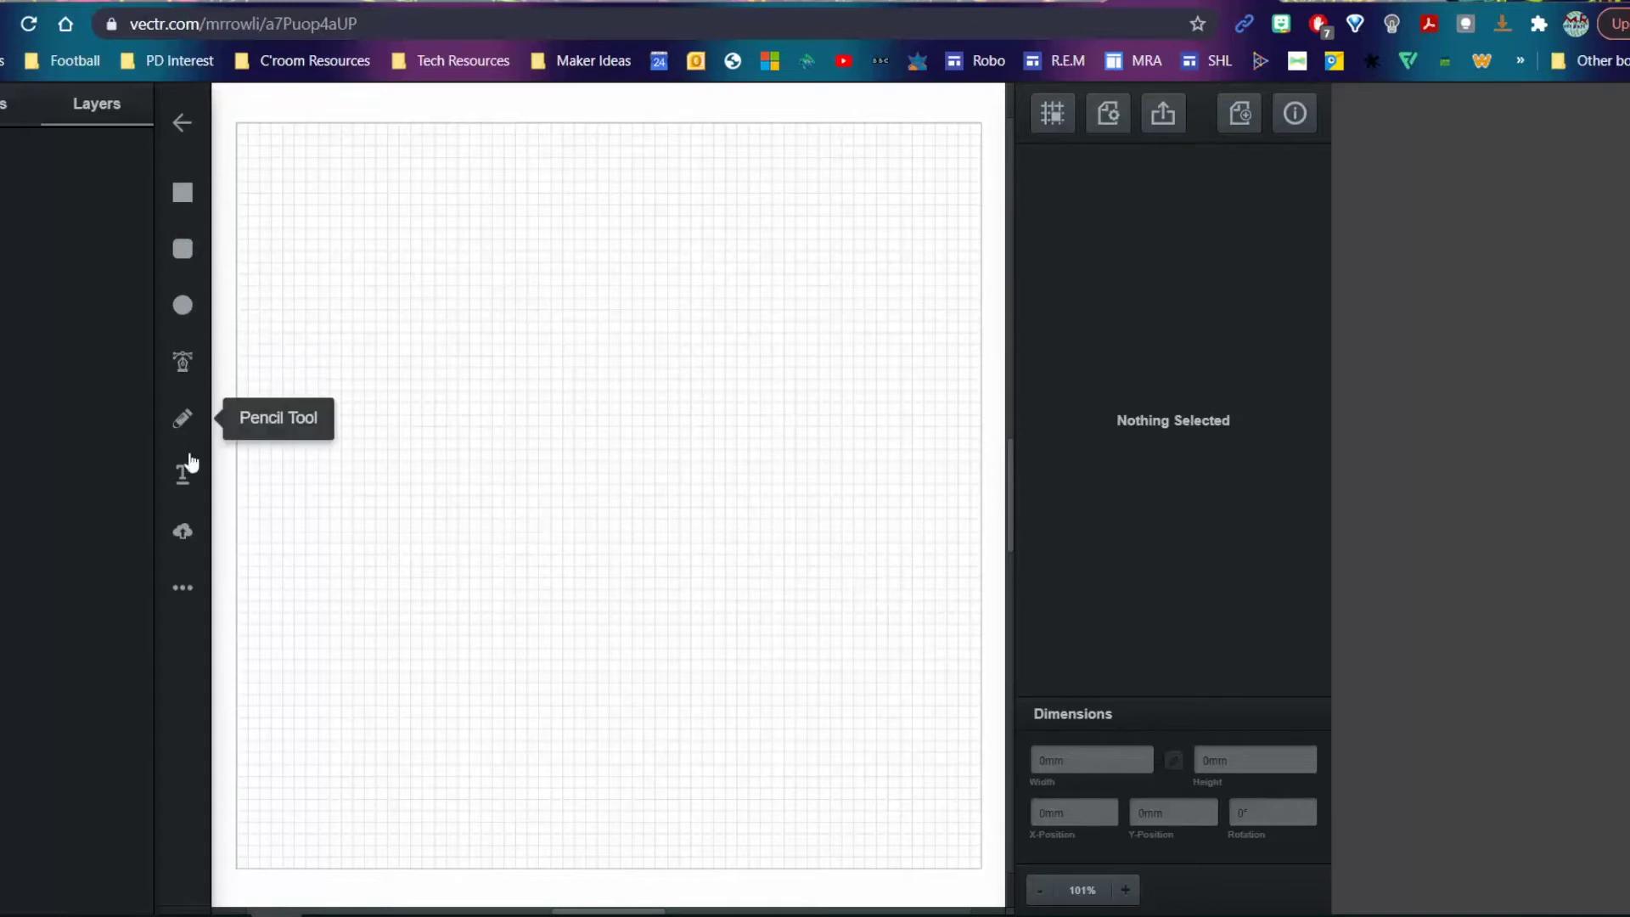
Step: Draw a rectangle near the top-left of the page with the Rectangle tool
click(184, 590)
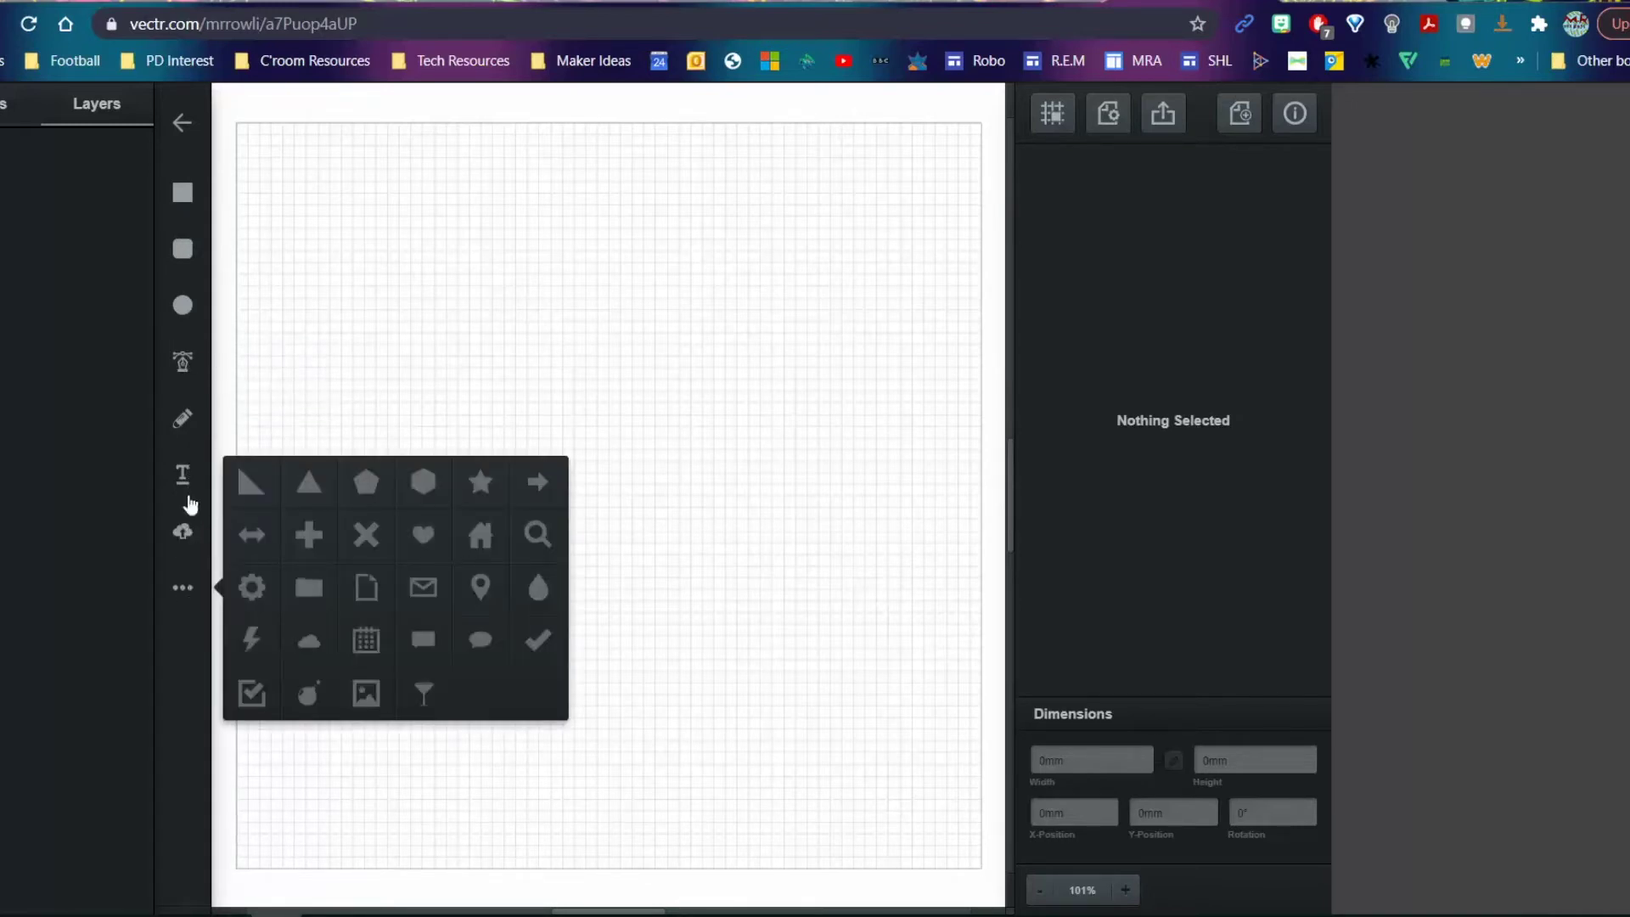
click(182, 202)
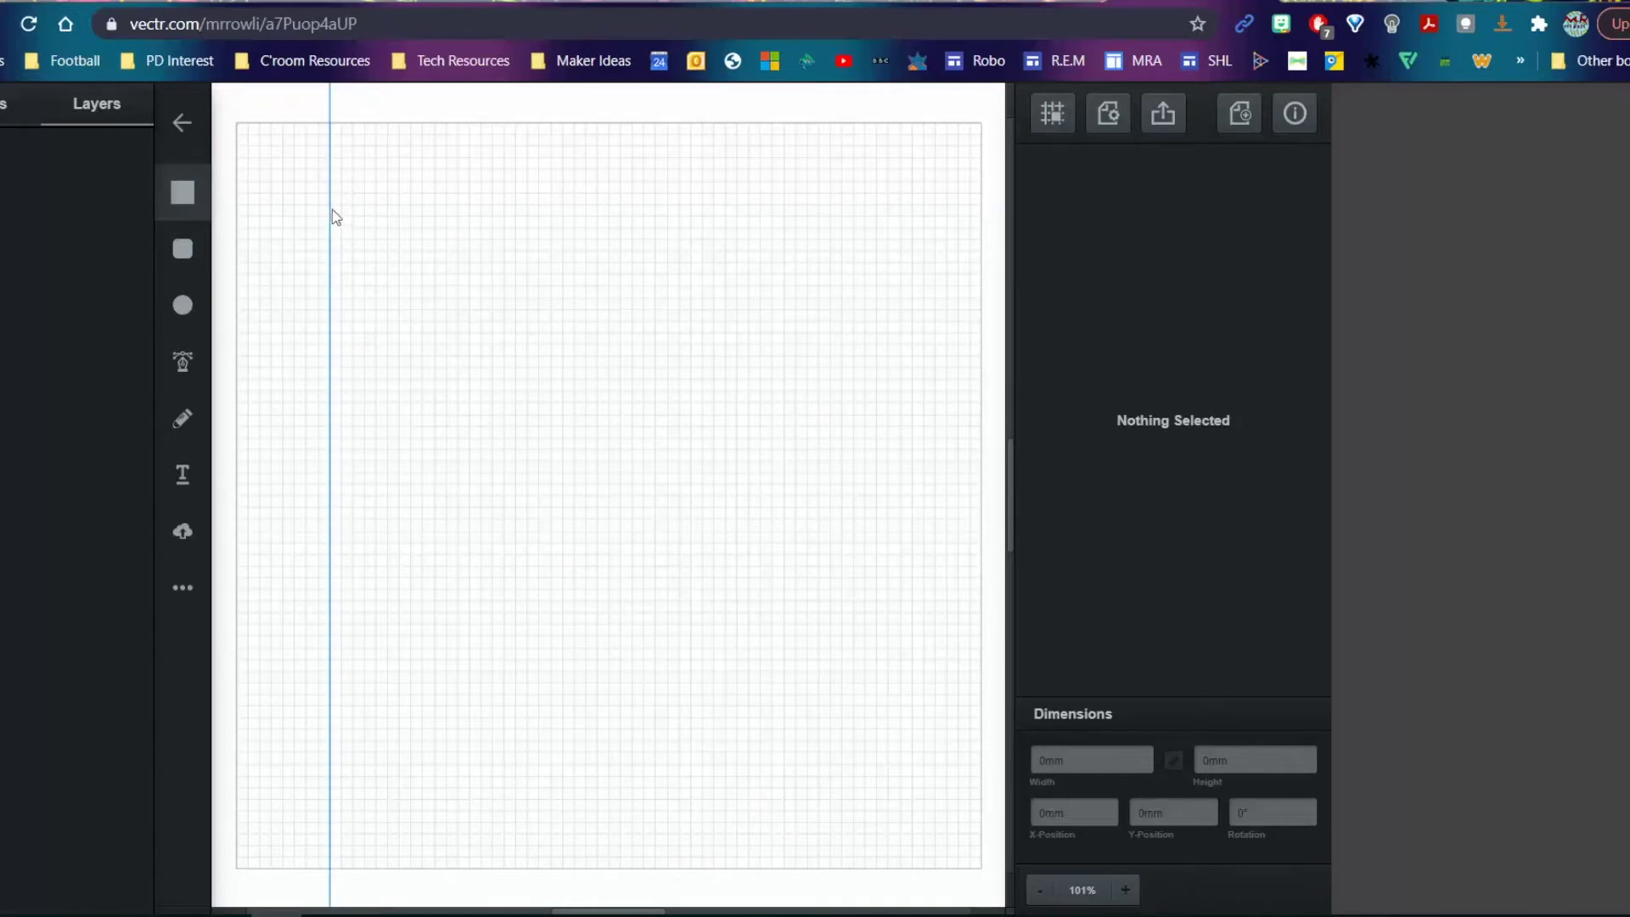
mouse_move(331, 206)
mouse_down()
mouse_move(562, 458)
mouse_move(643, 481)
mouse_up()
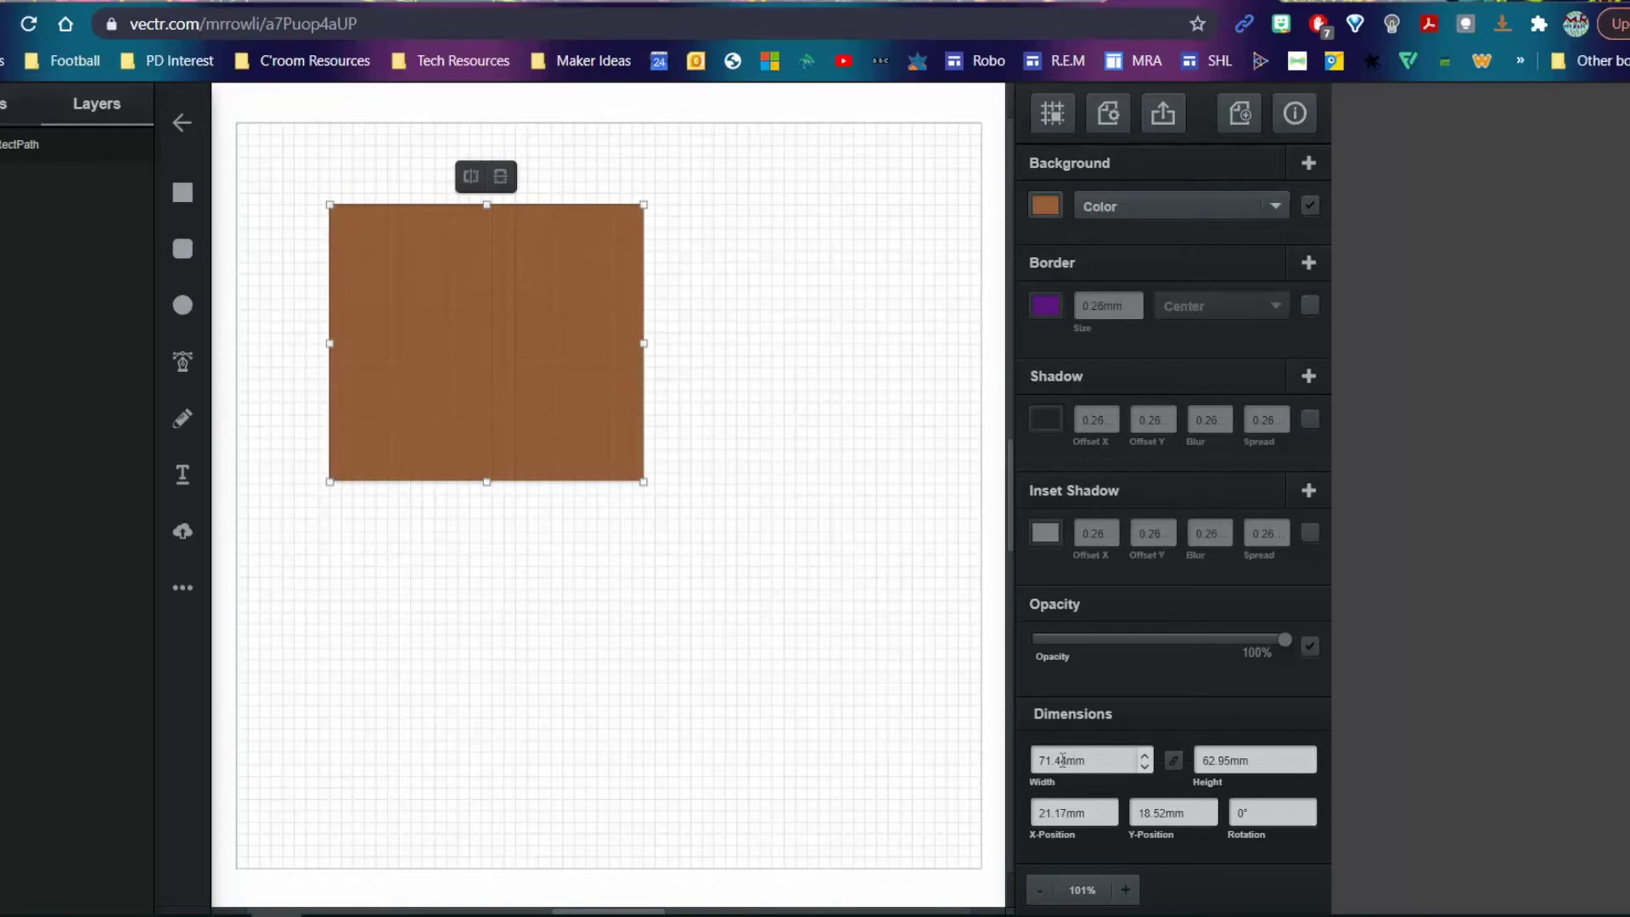
Step: Size the rectangle to 80 mm × 80 mm and move it to about 25.1, 15.88 mm
click(1062, 760)
text(80)
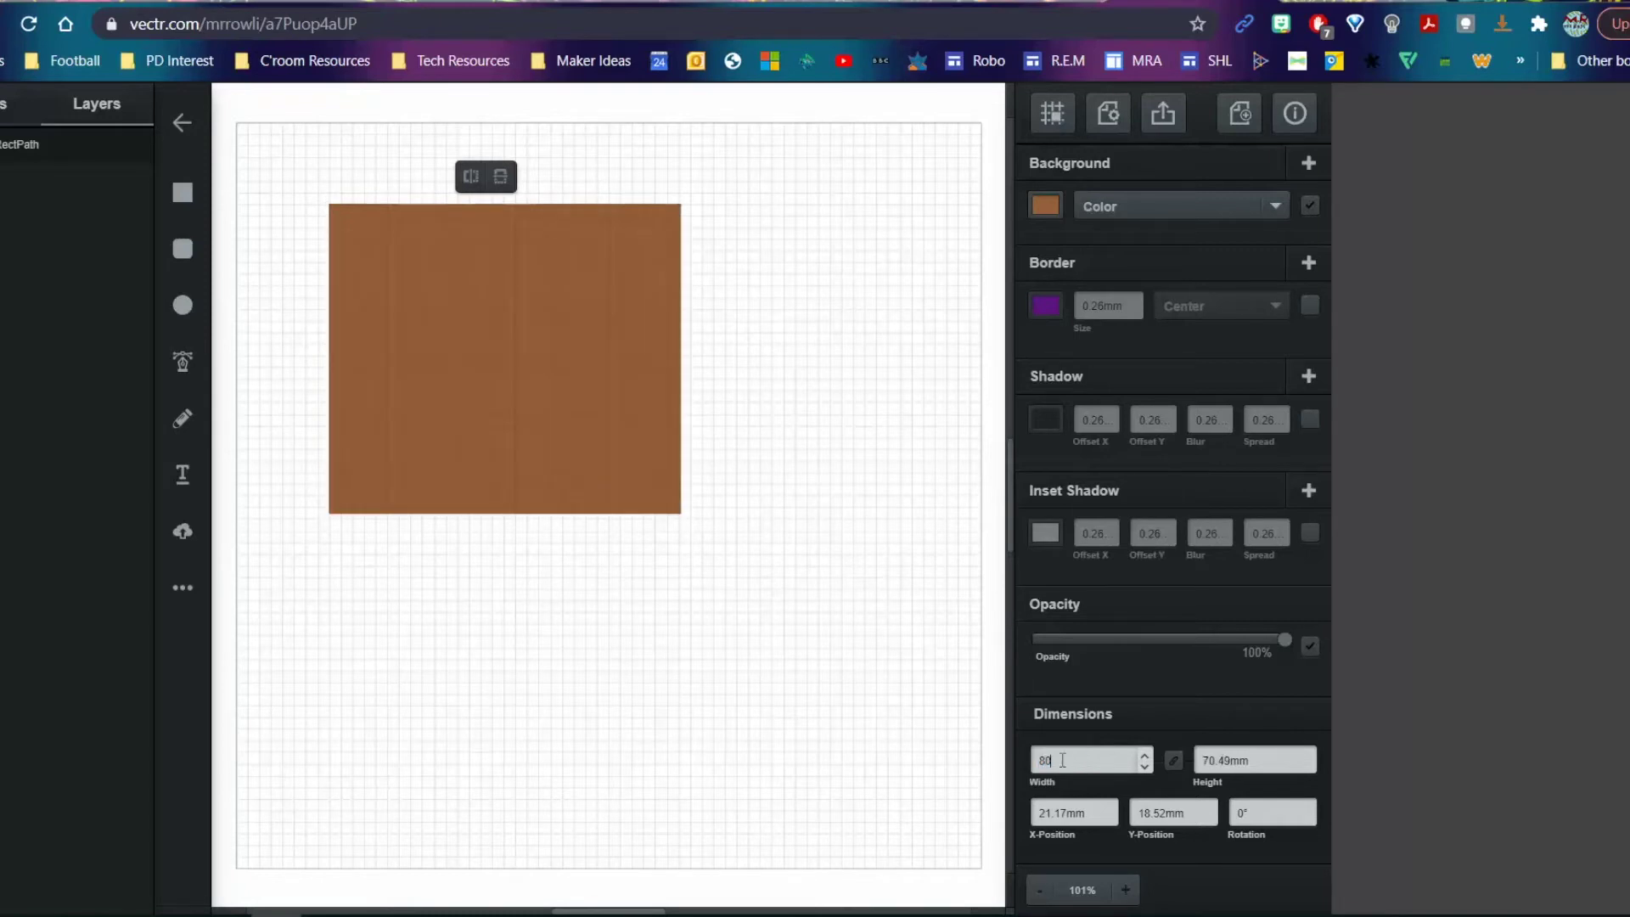
click(1173, 761)
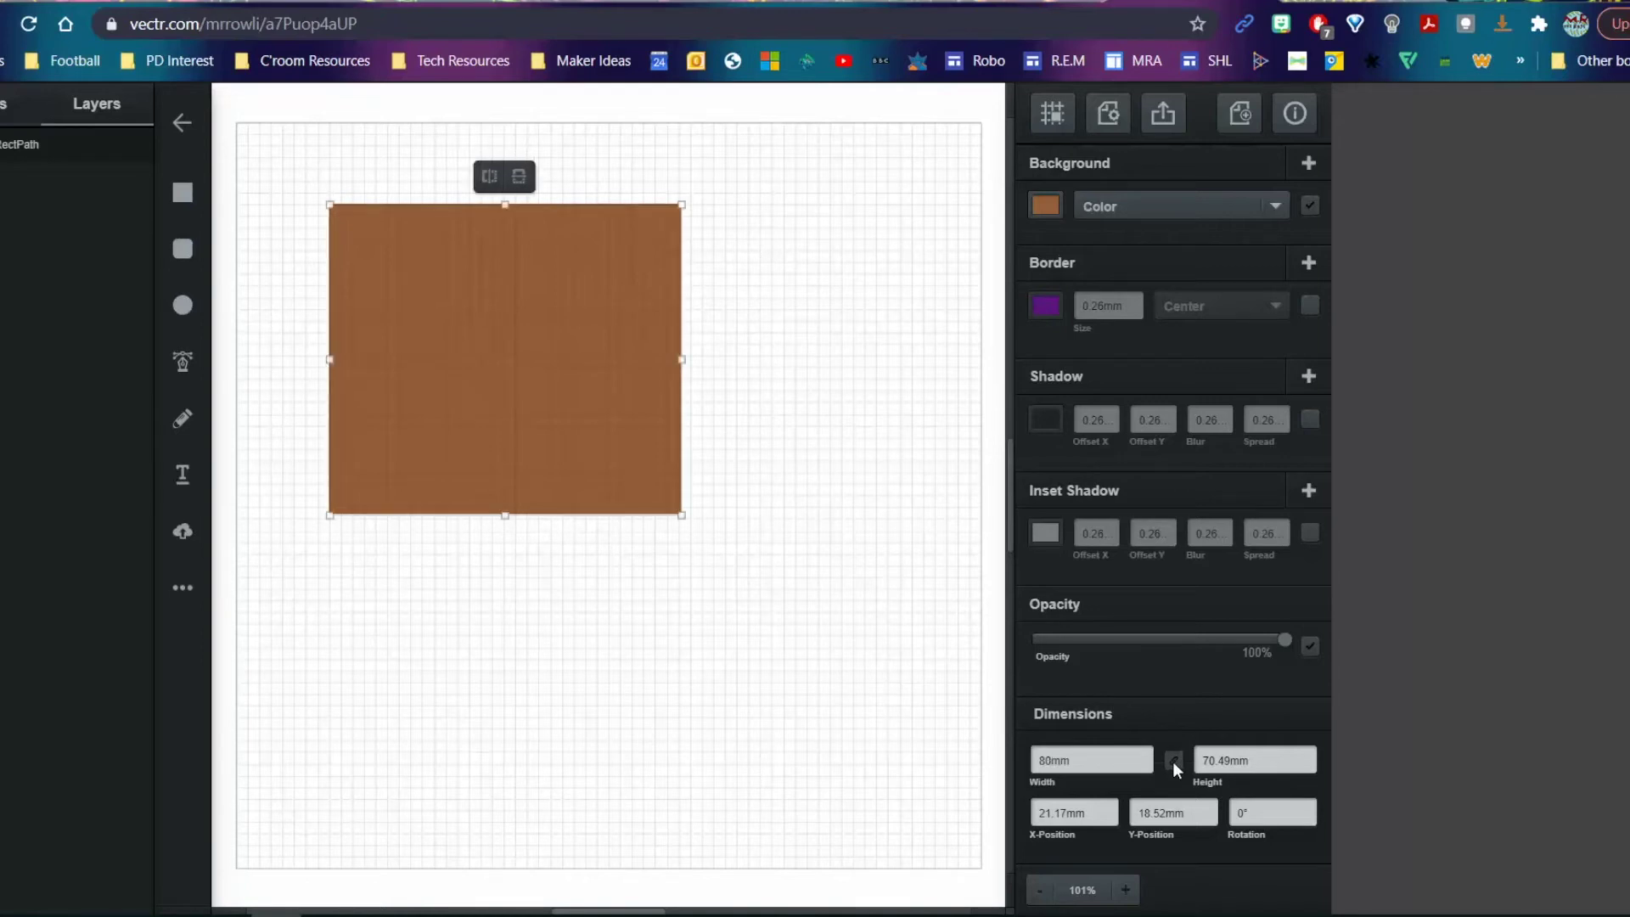
double_click(1219, 761)
text(80)
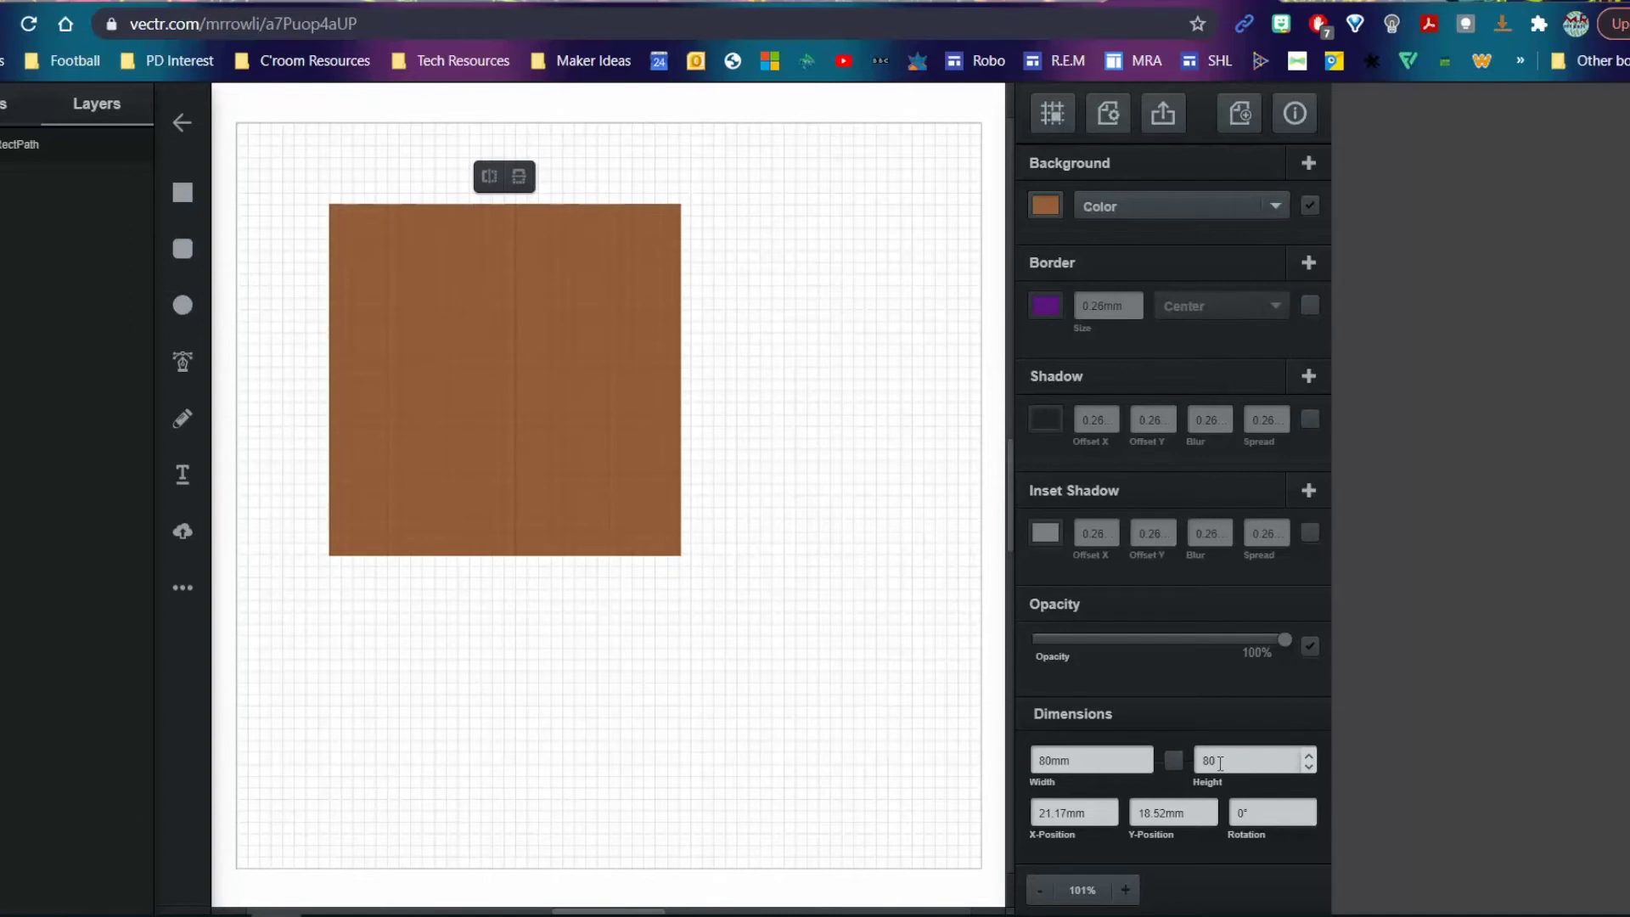
key(Return)
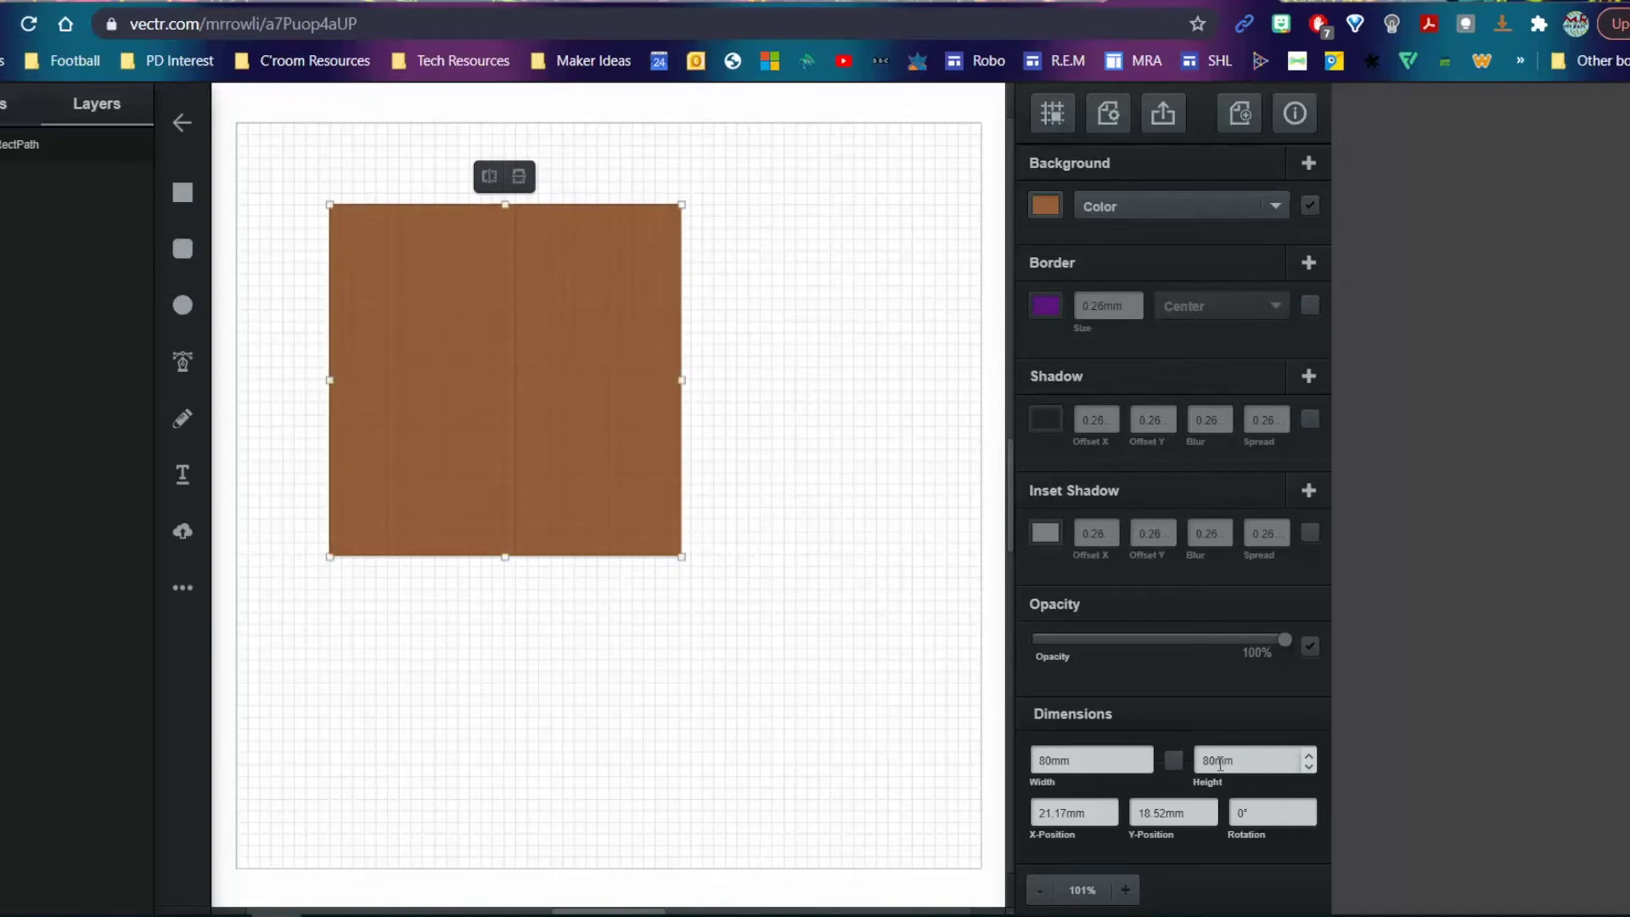
click(775, 371)
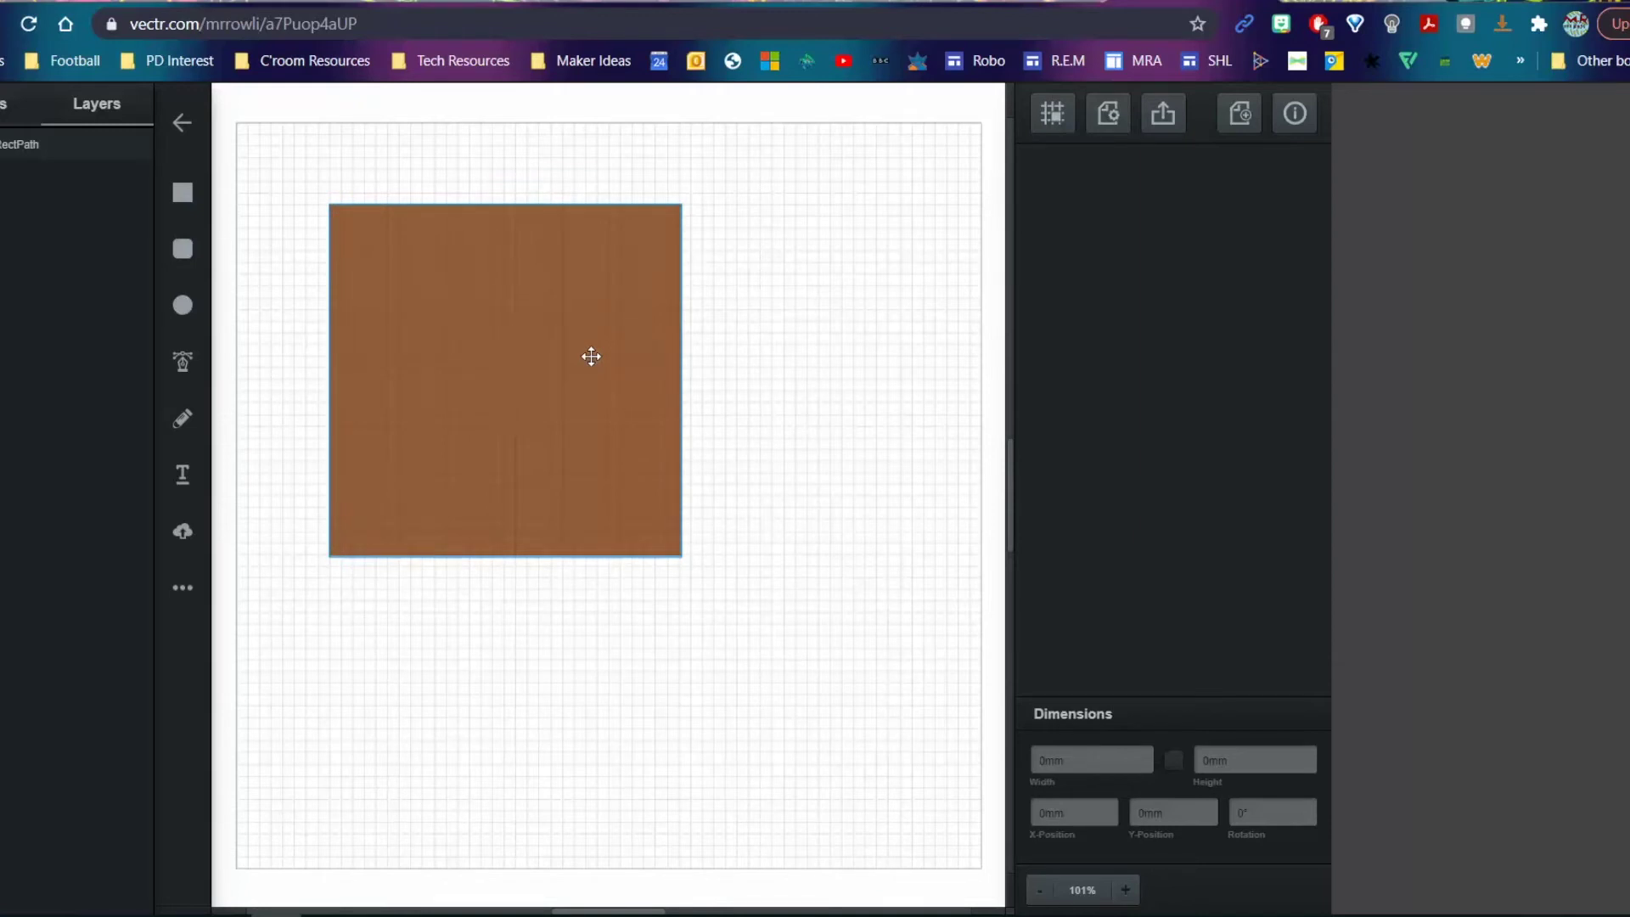
mouse_move(553, 353)
mouse_down()
mouse_move(455, 284)
mouse_move(571, 347)
mouse_up()
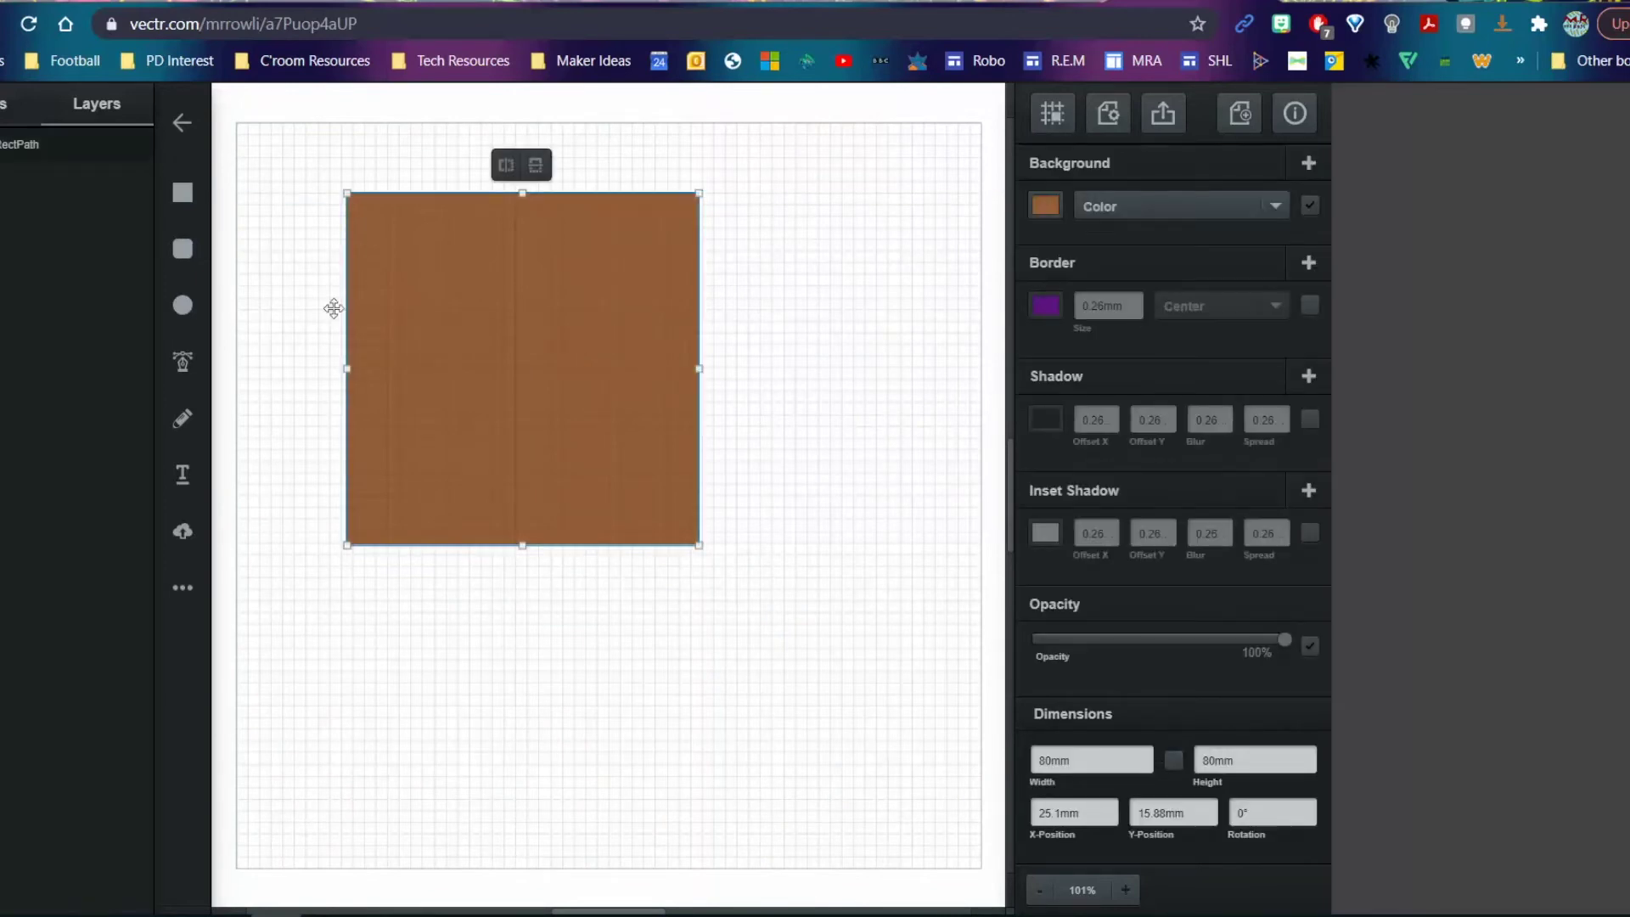
Step: Draw a green rectangle right of the square, sized 25 mm wide by 35 mm tall
click(180, 210)
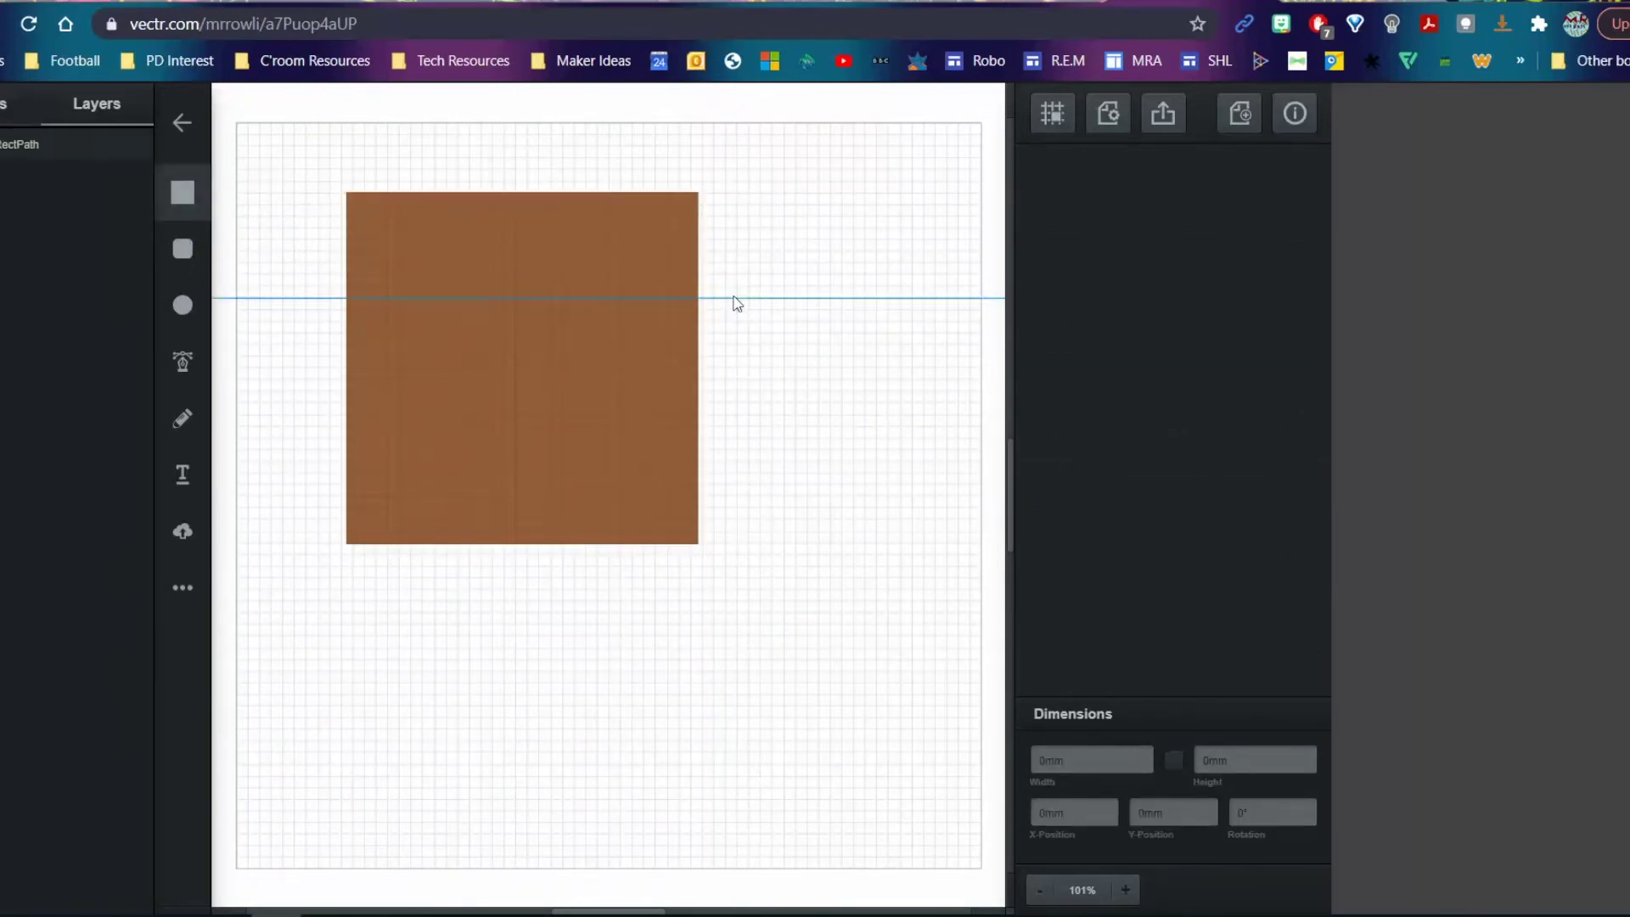
mouse_move(732, 298)
mouse_down()
mouse_move(781, 435)
mouse_move(815, 476)
mouse_up()
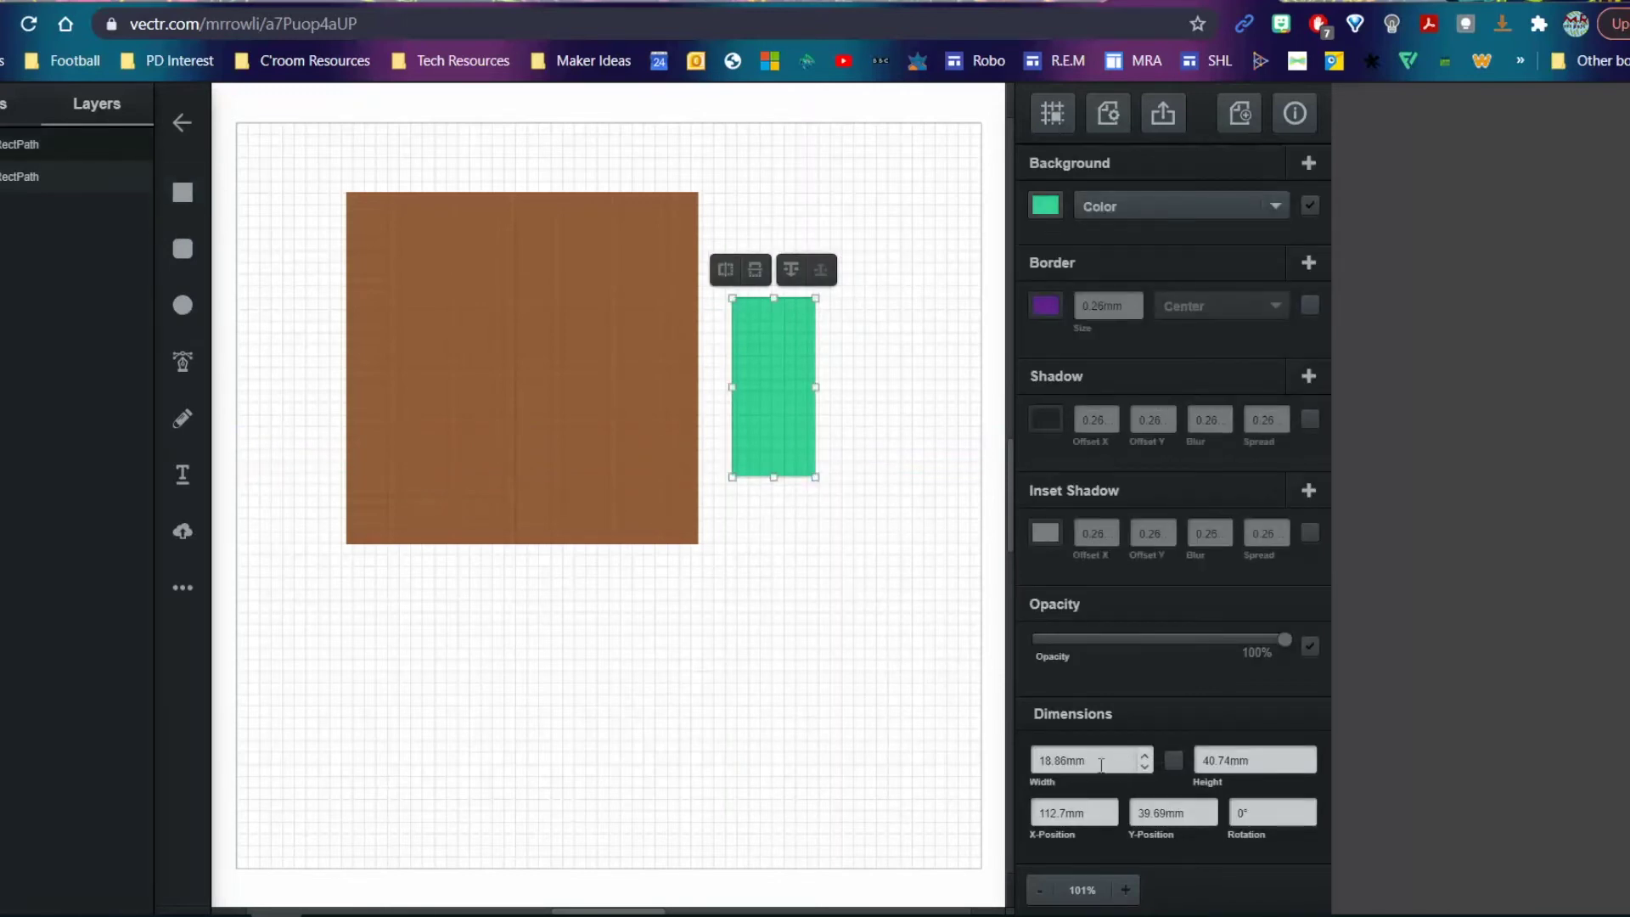
click(1095, 755)
text(25)
key(Tab)
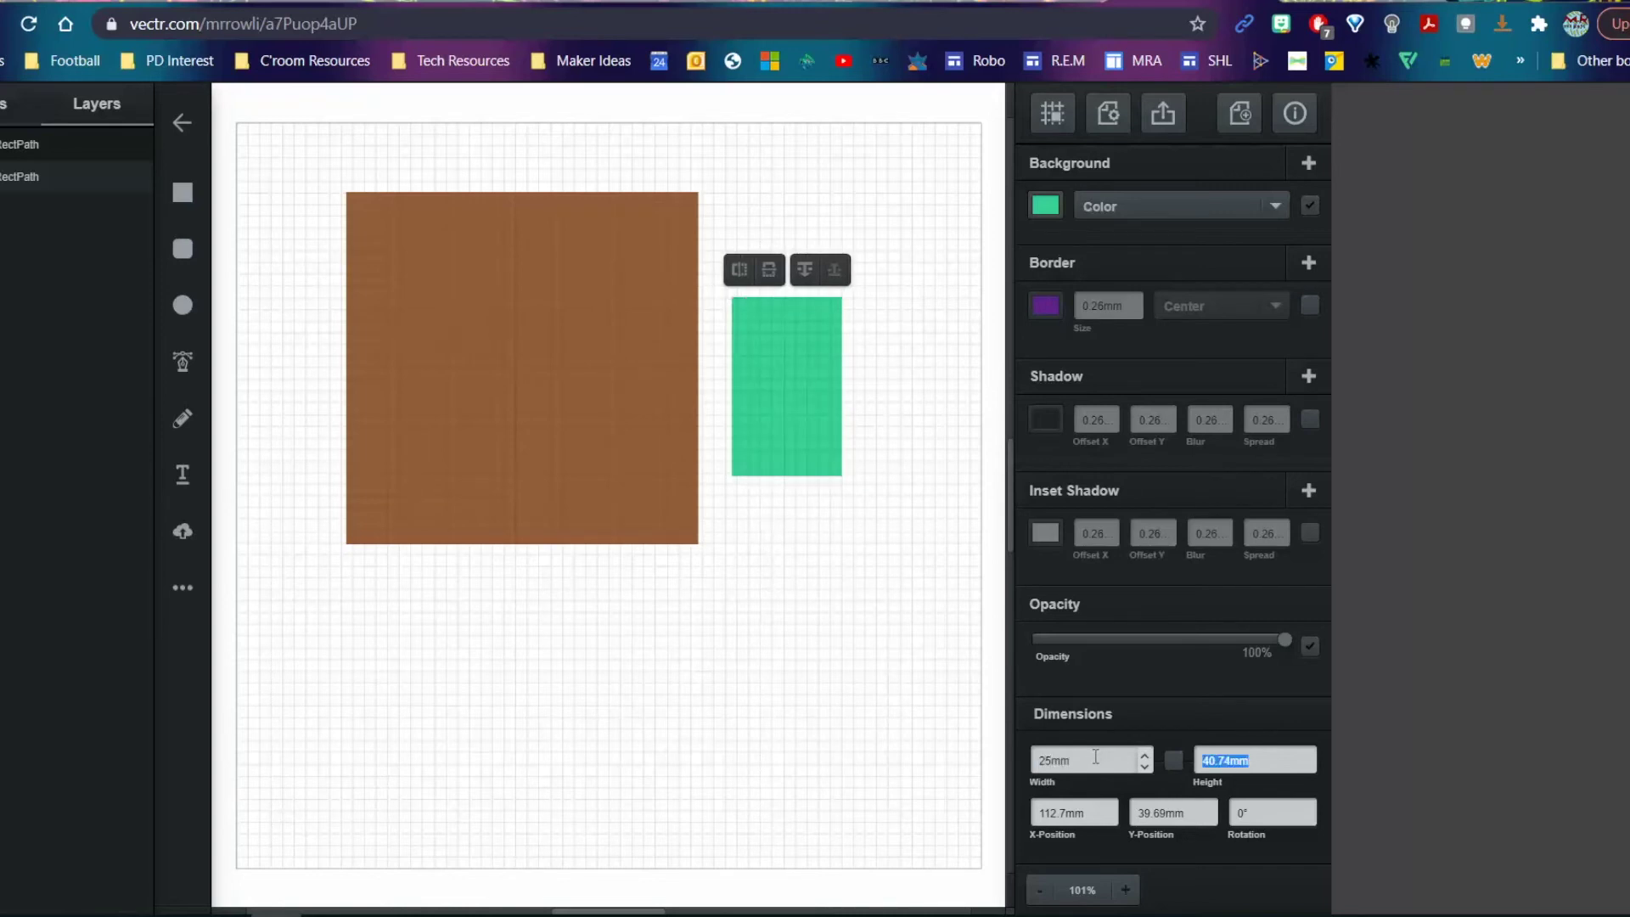
text(35)
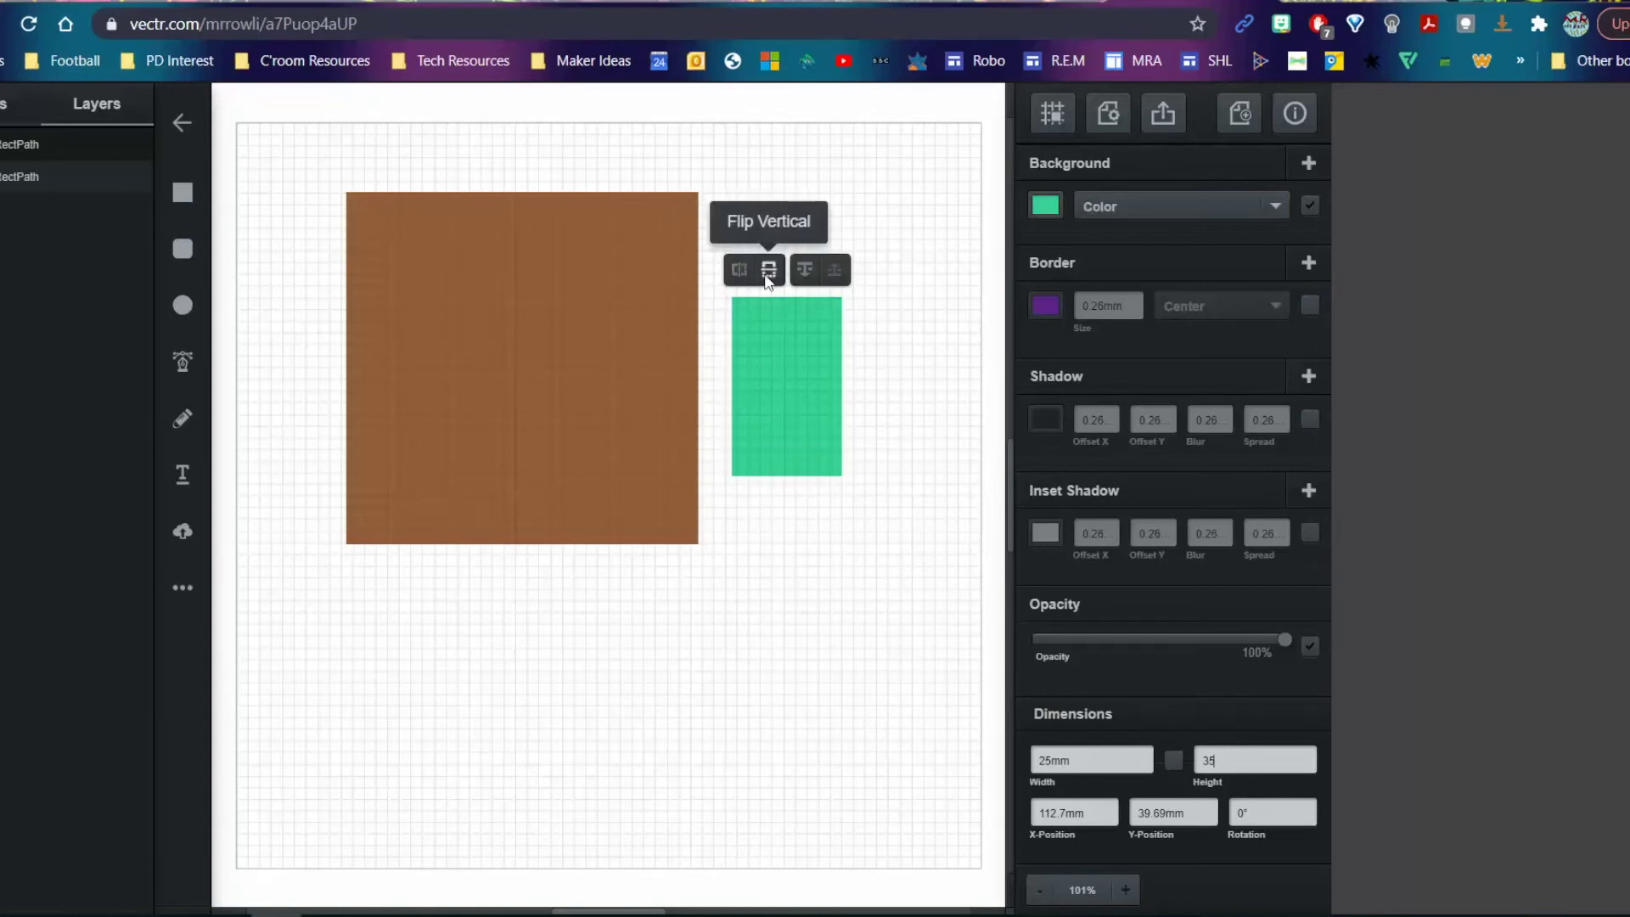
click(807, 272)
click(810, 271)
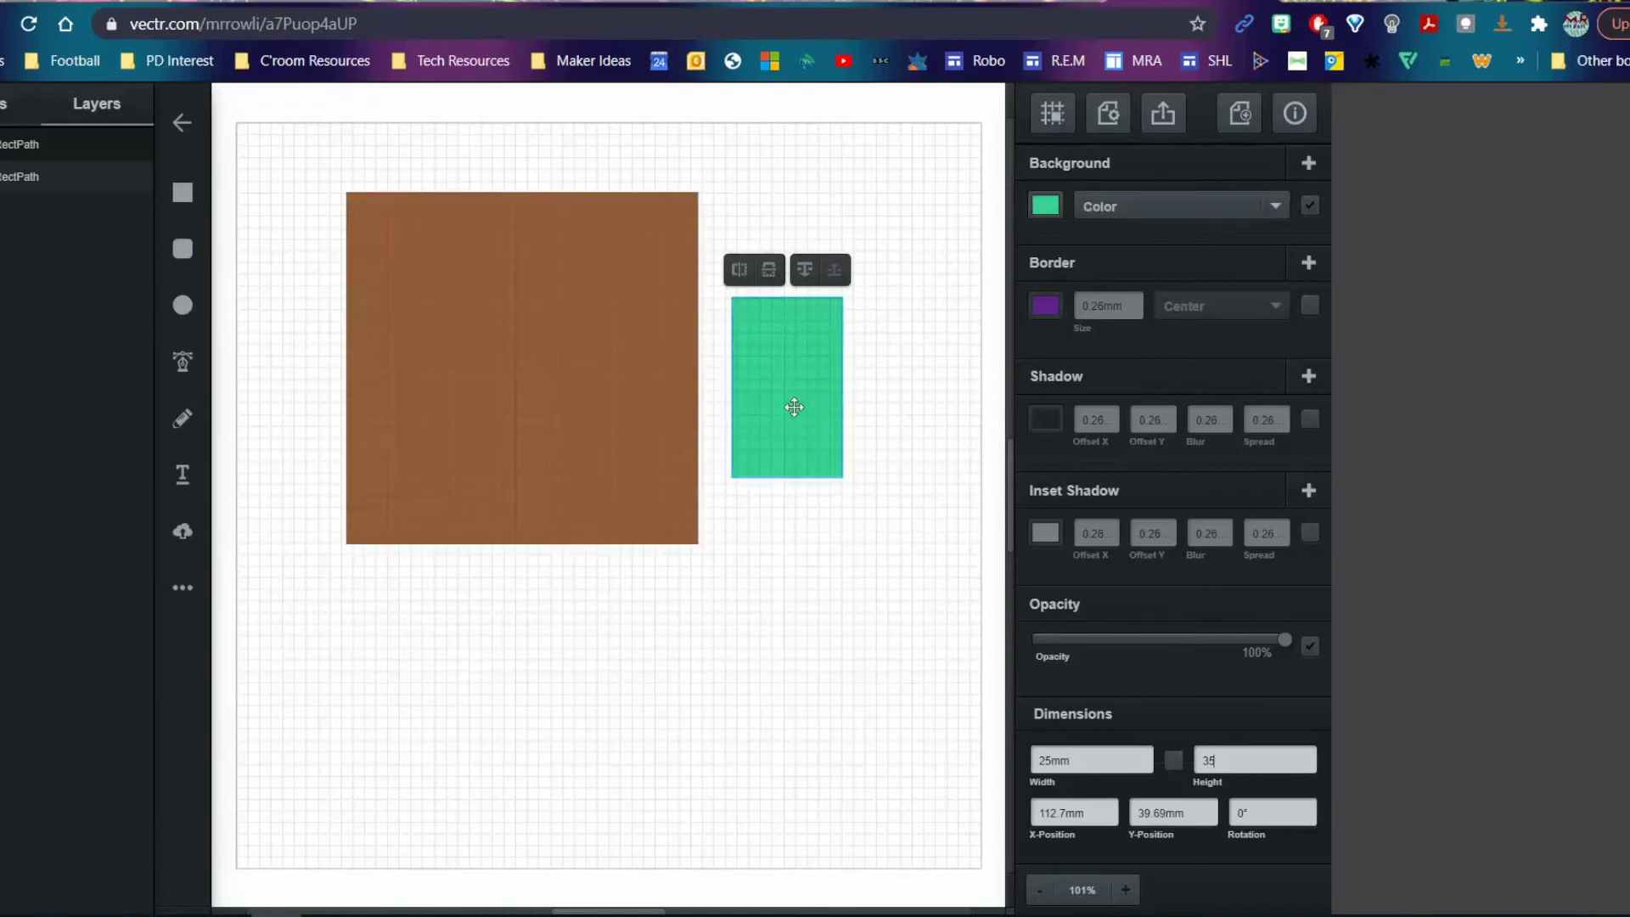
key(Return)
Step: Slide the green tab flush against the square's right edge, centred, at about 104.65 × 38.06 mm
drag(793, 403, 757, 395)
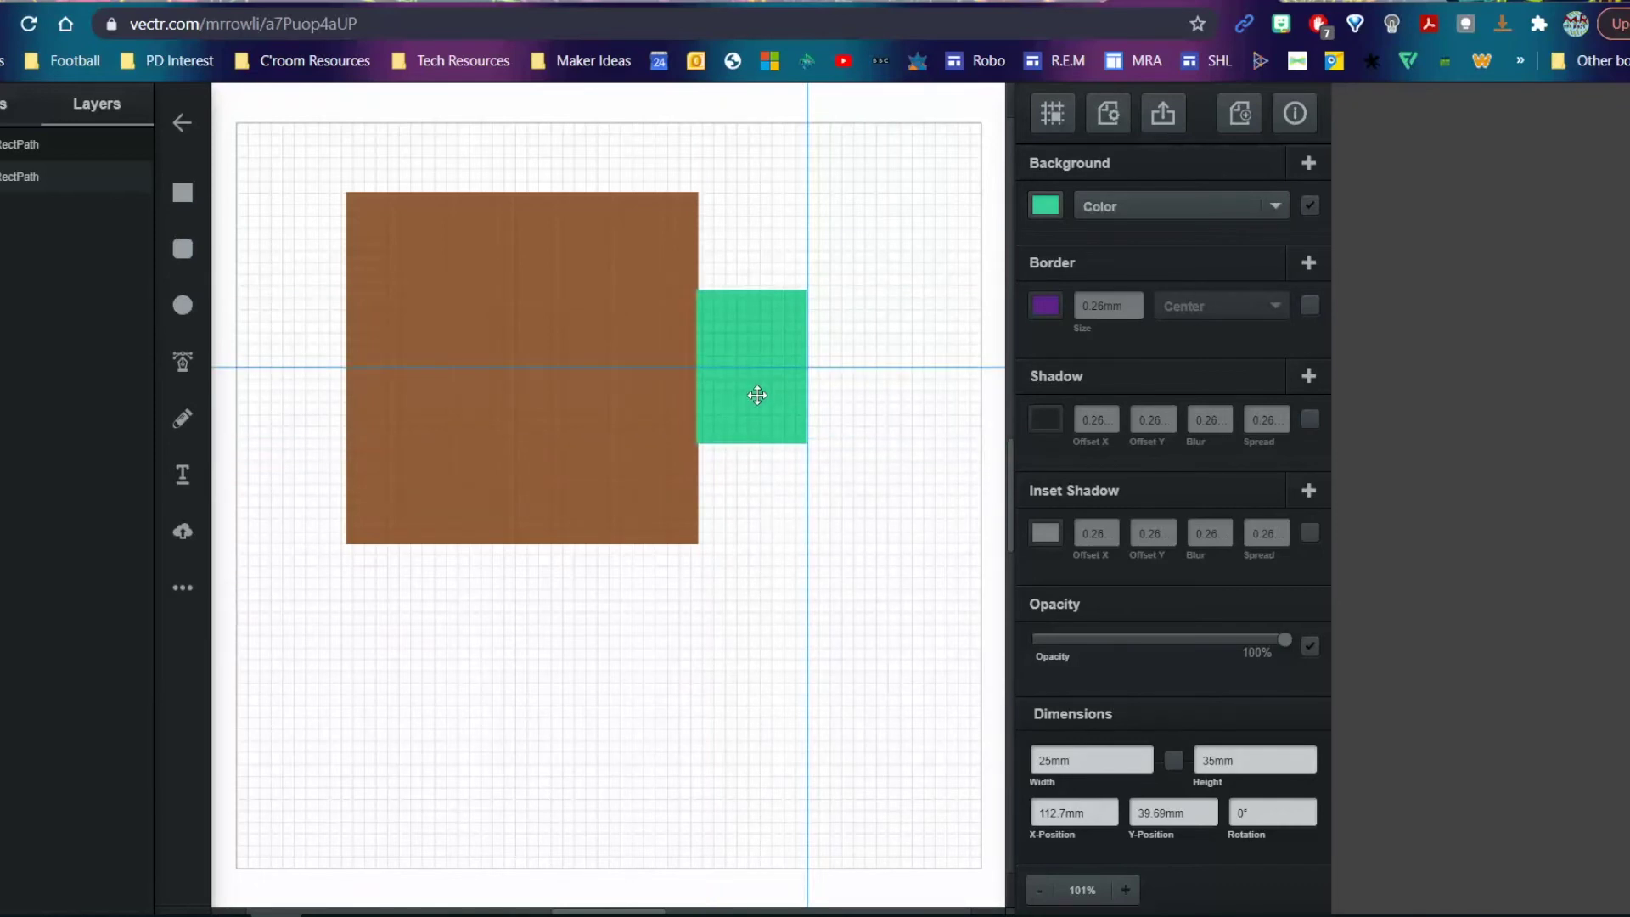
mouse_move(757, 395)
mouse_down()
mouse_move(756, 293)
mouse_move(746, 400)
mouse_move(760, 393)
mouse_up()
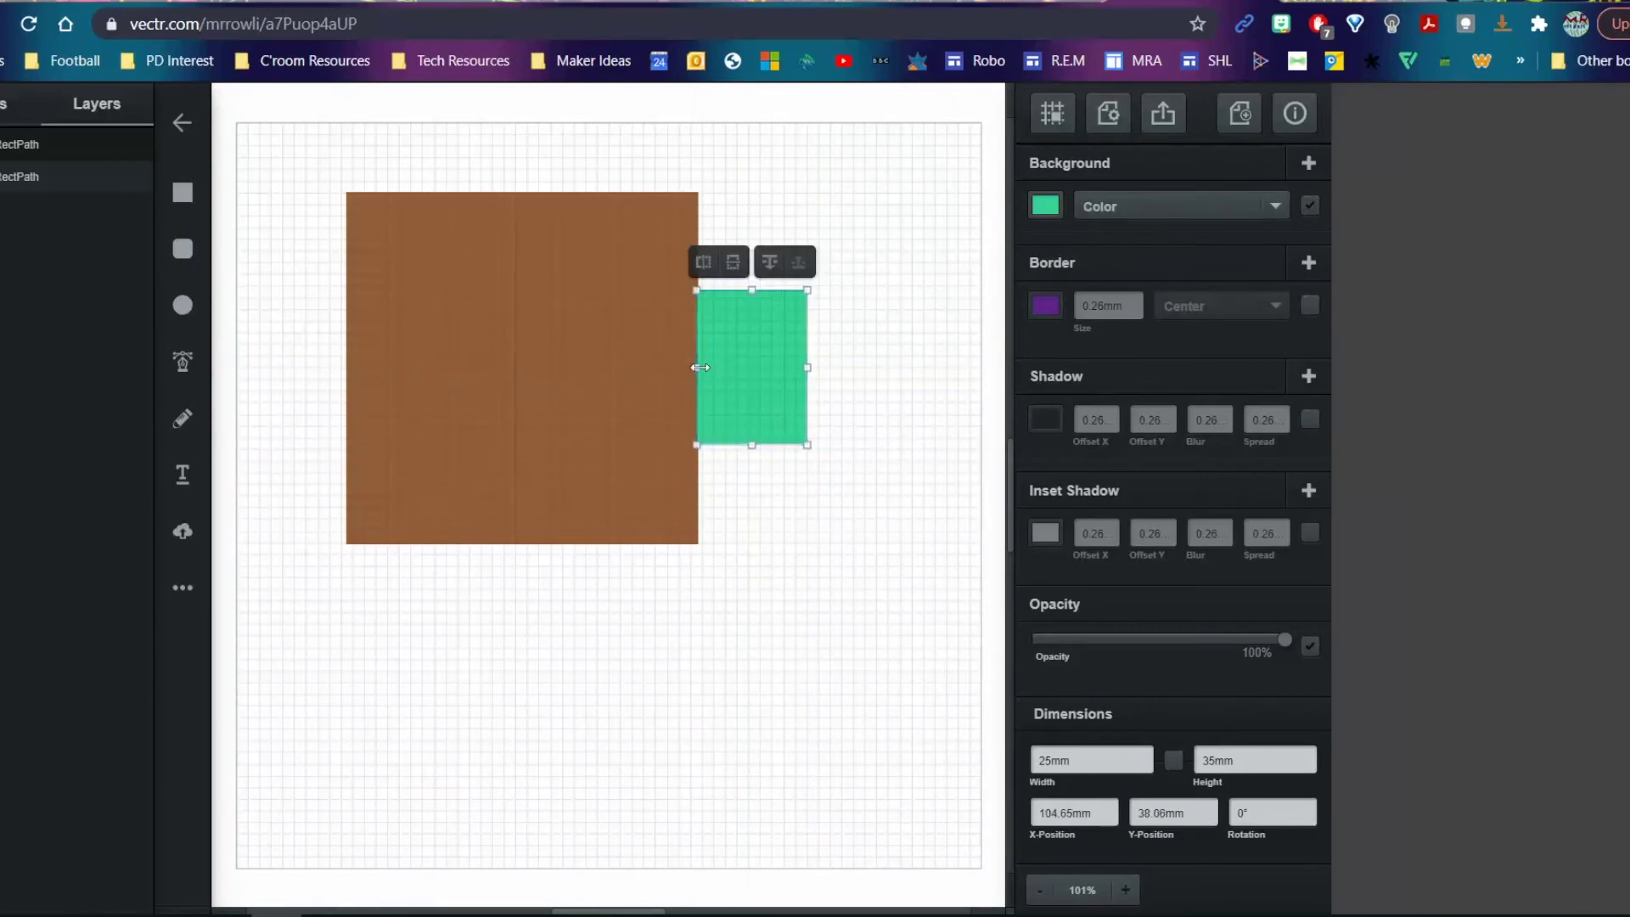
key(ctrl+plus)
scroll(701, 367, up, 3)
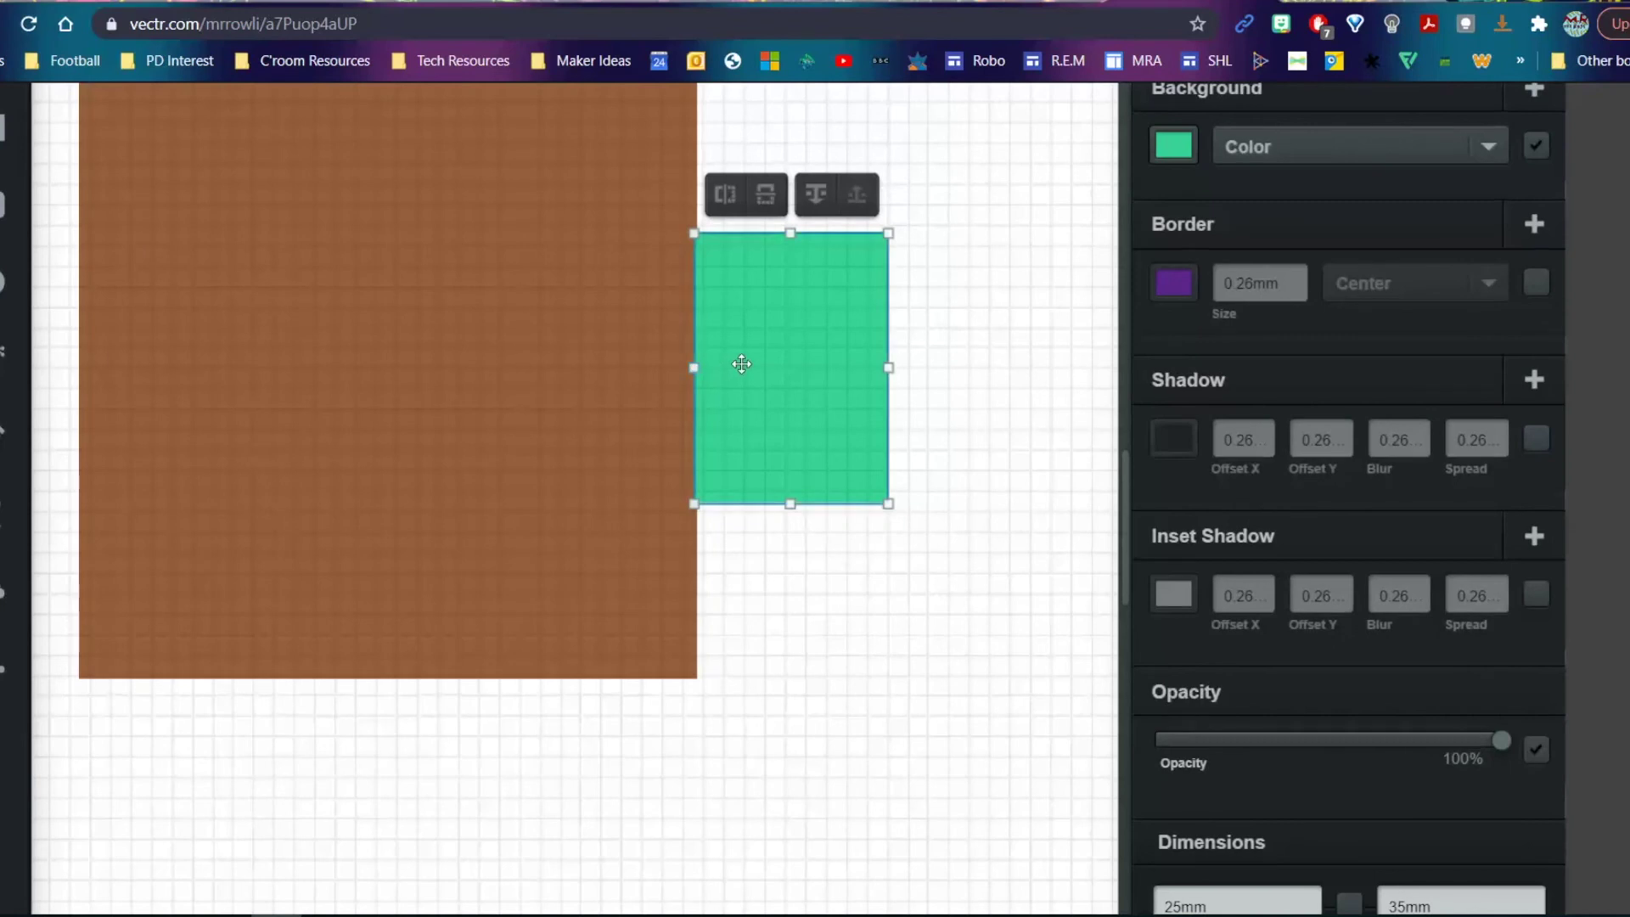
drag(746, 364, 746, 365)
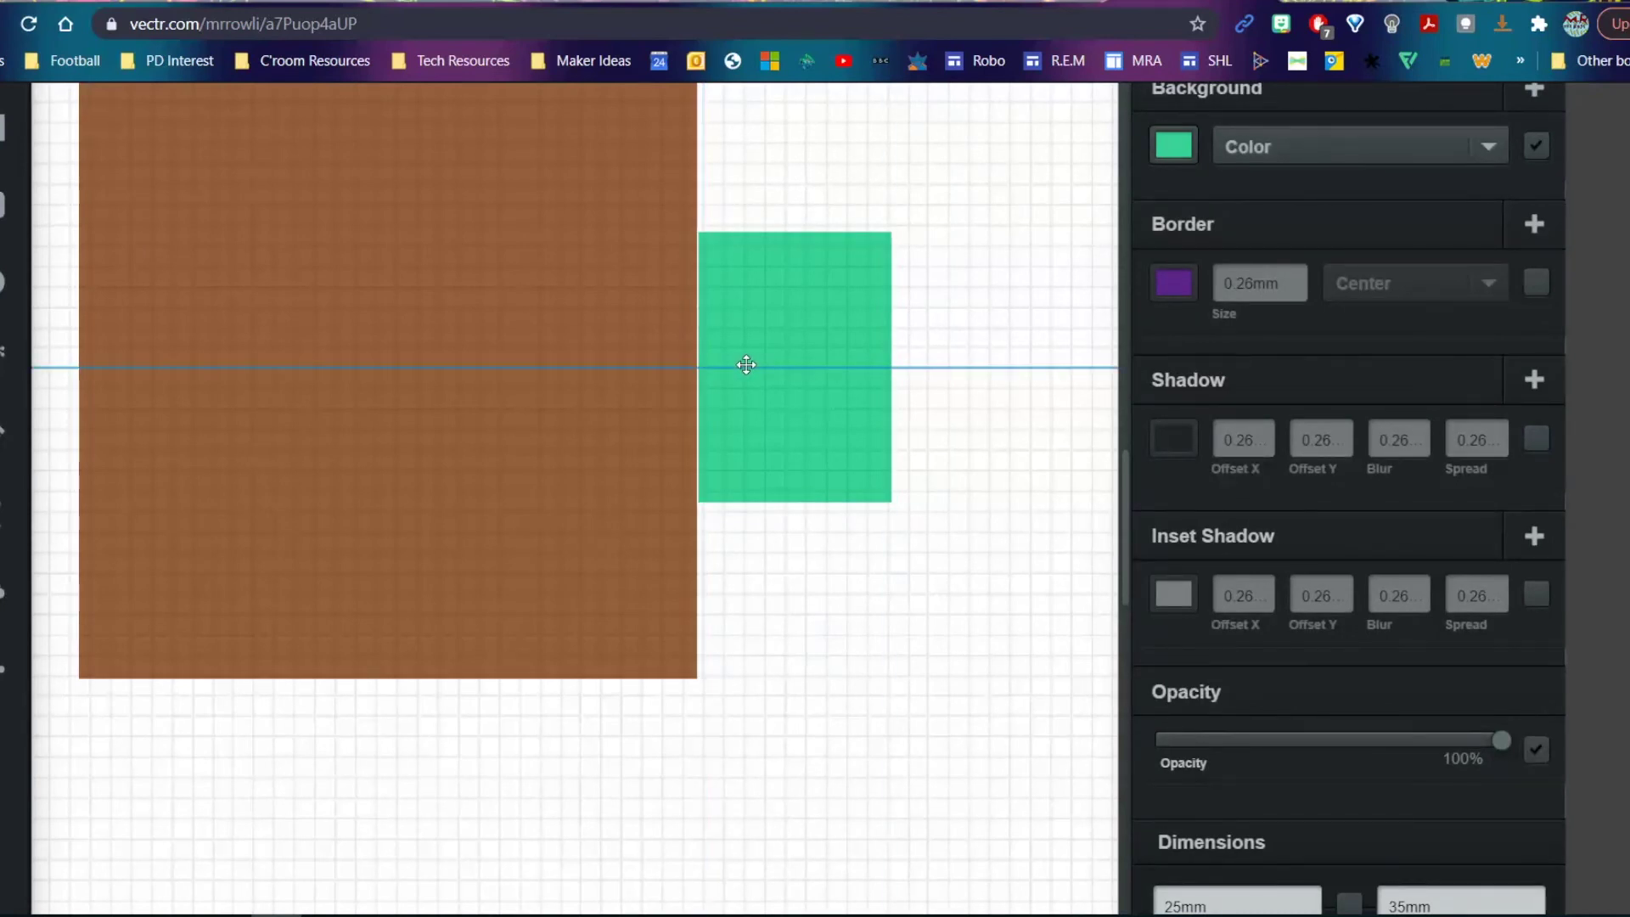
drag(746, 365, 742, 366)
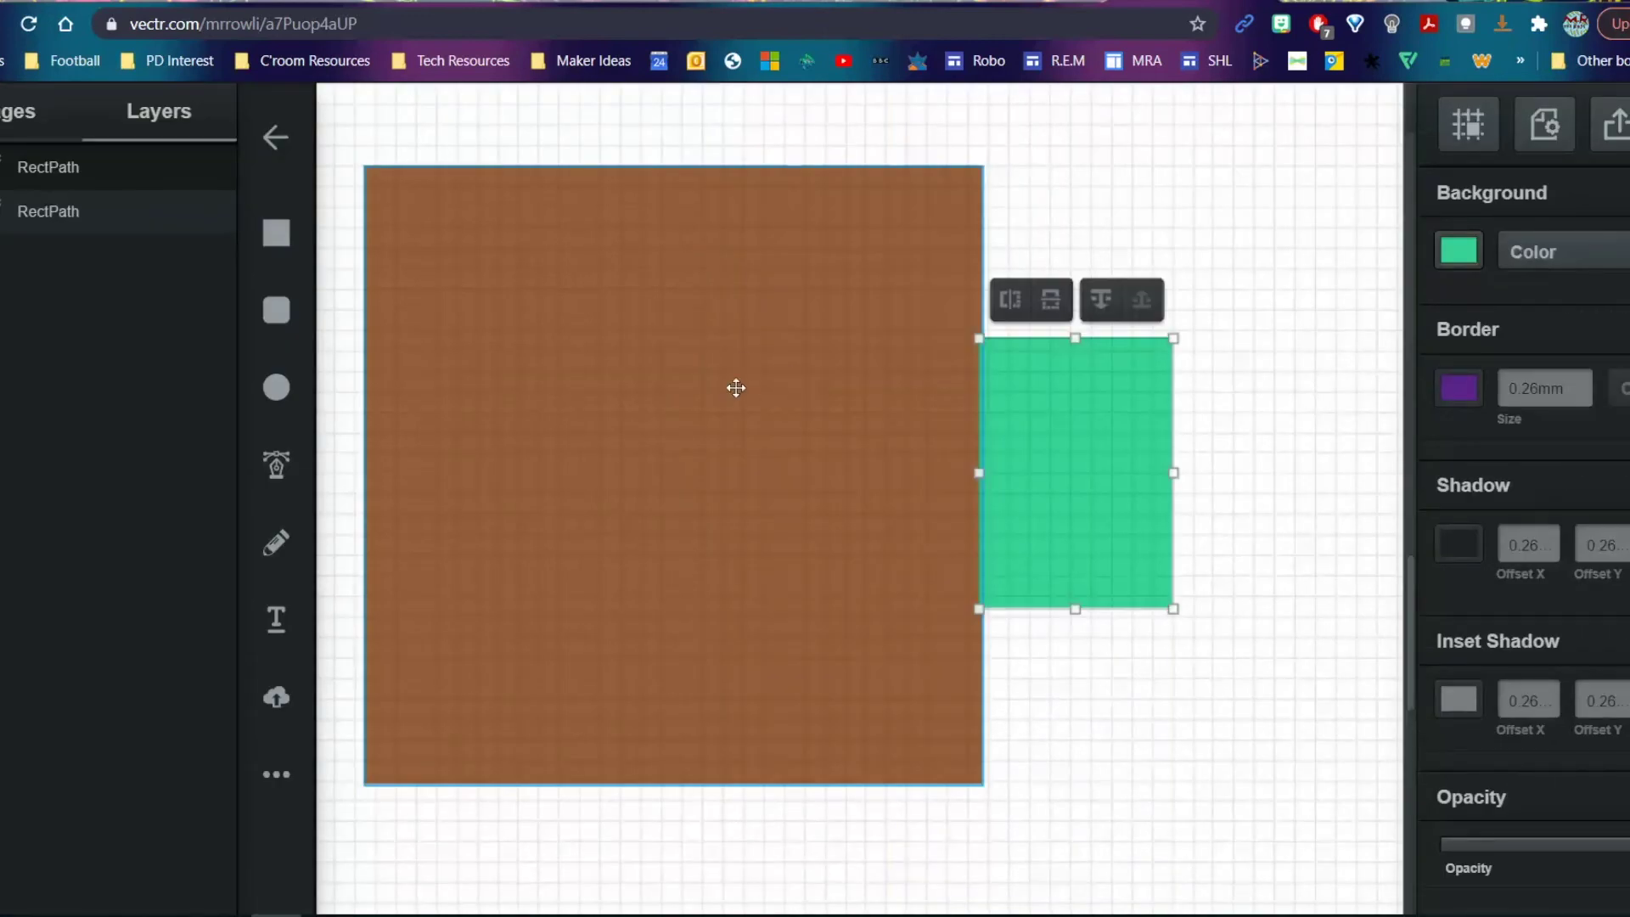
Step: Unite both rectangles into a single brown shape measuring 104.55 mm × 80 mm
shift+click(736, 388)
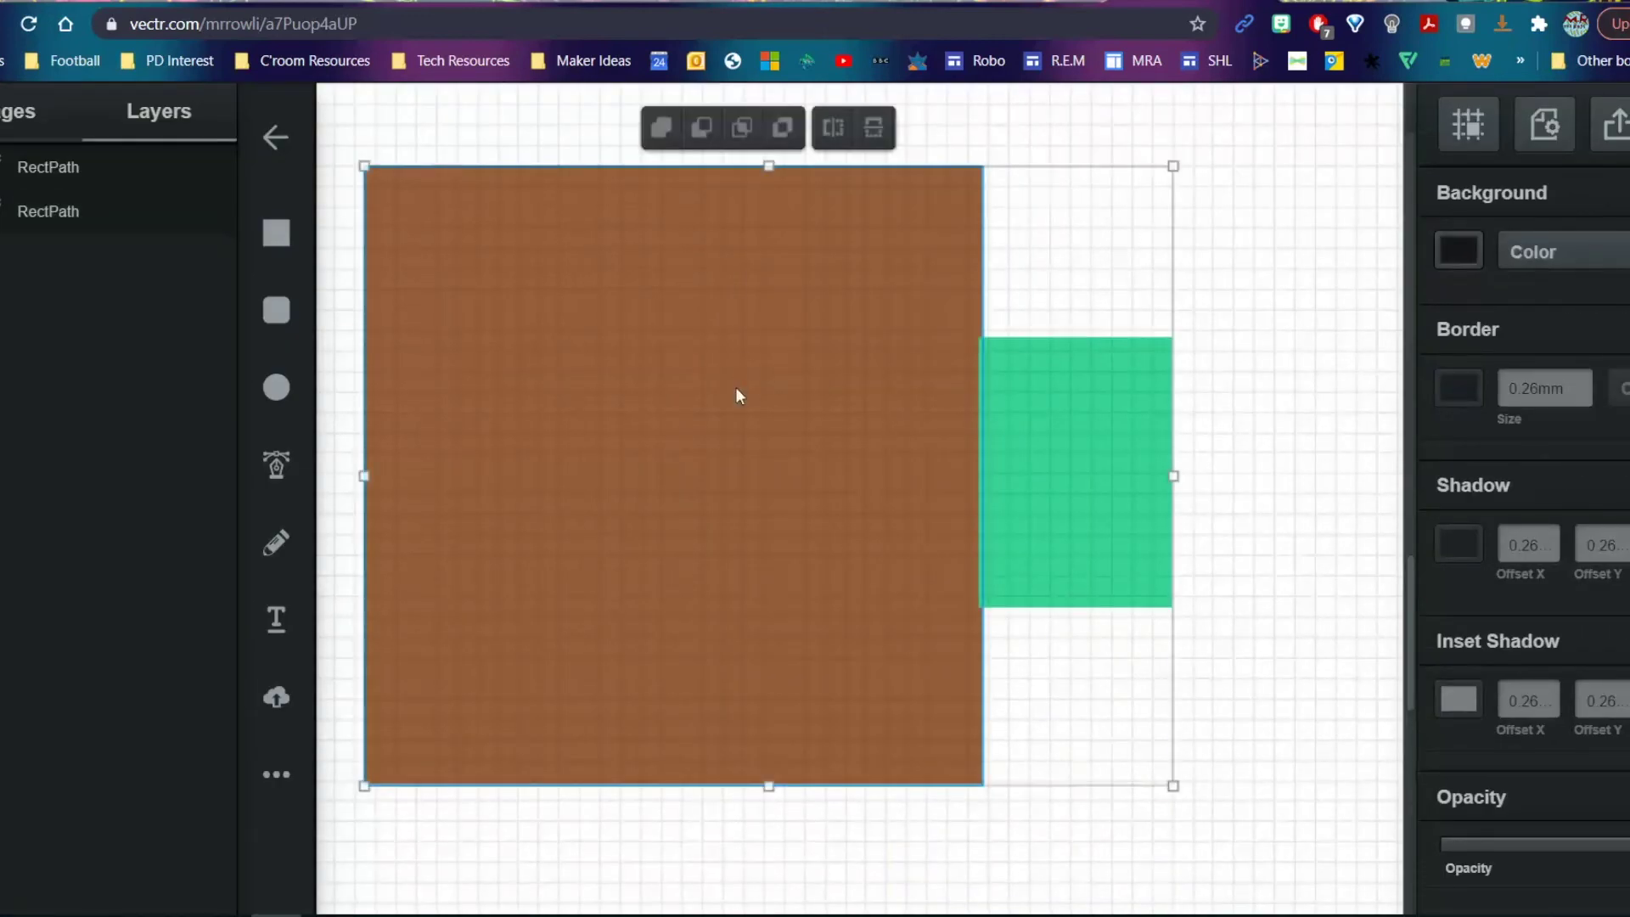
click(661, 128)
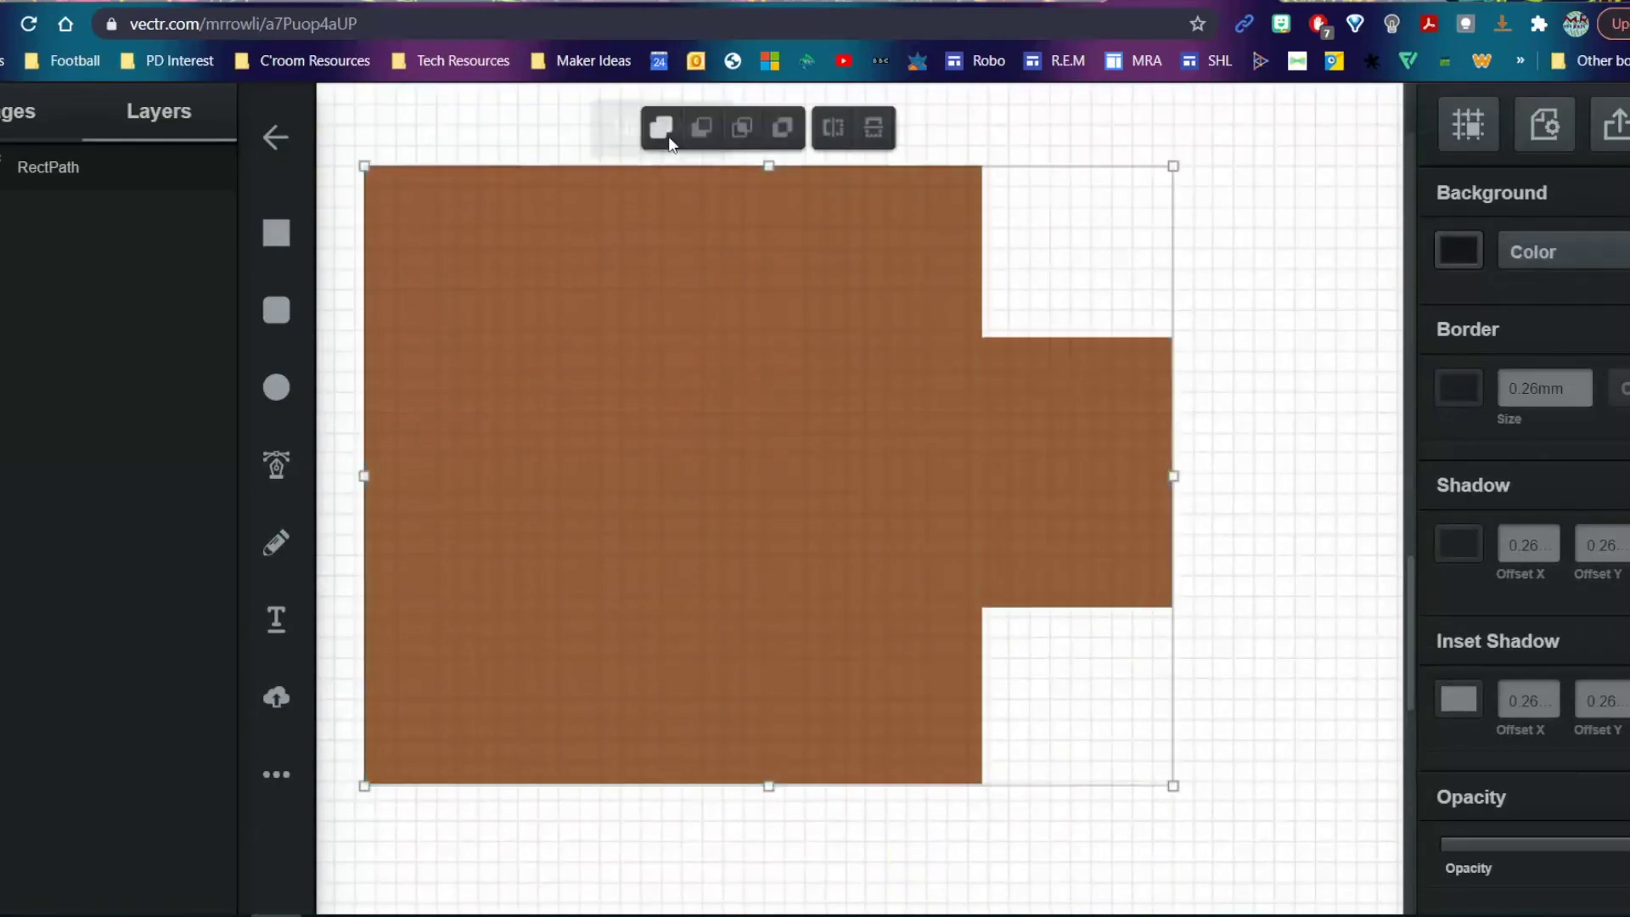
click(720, 134)
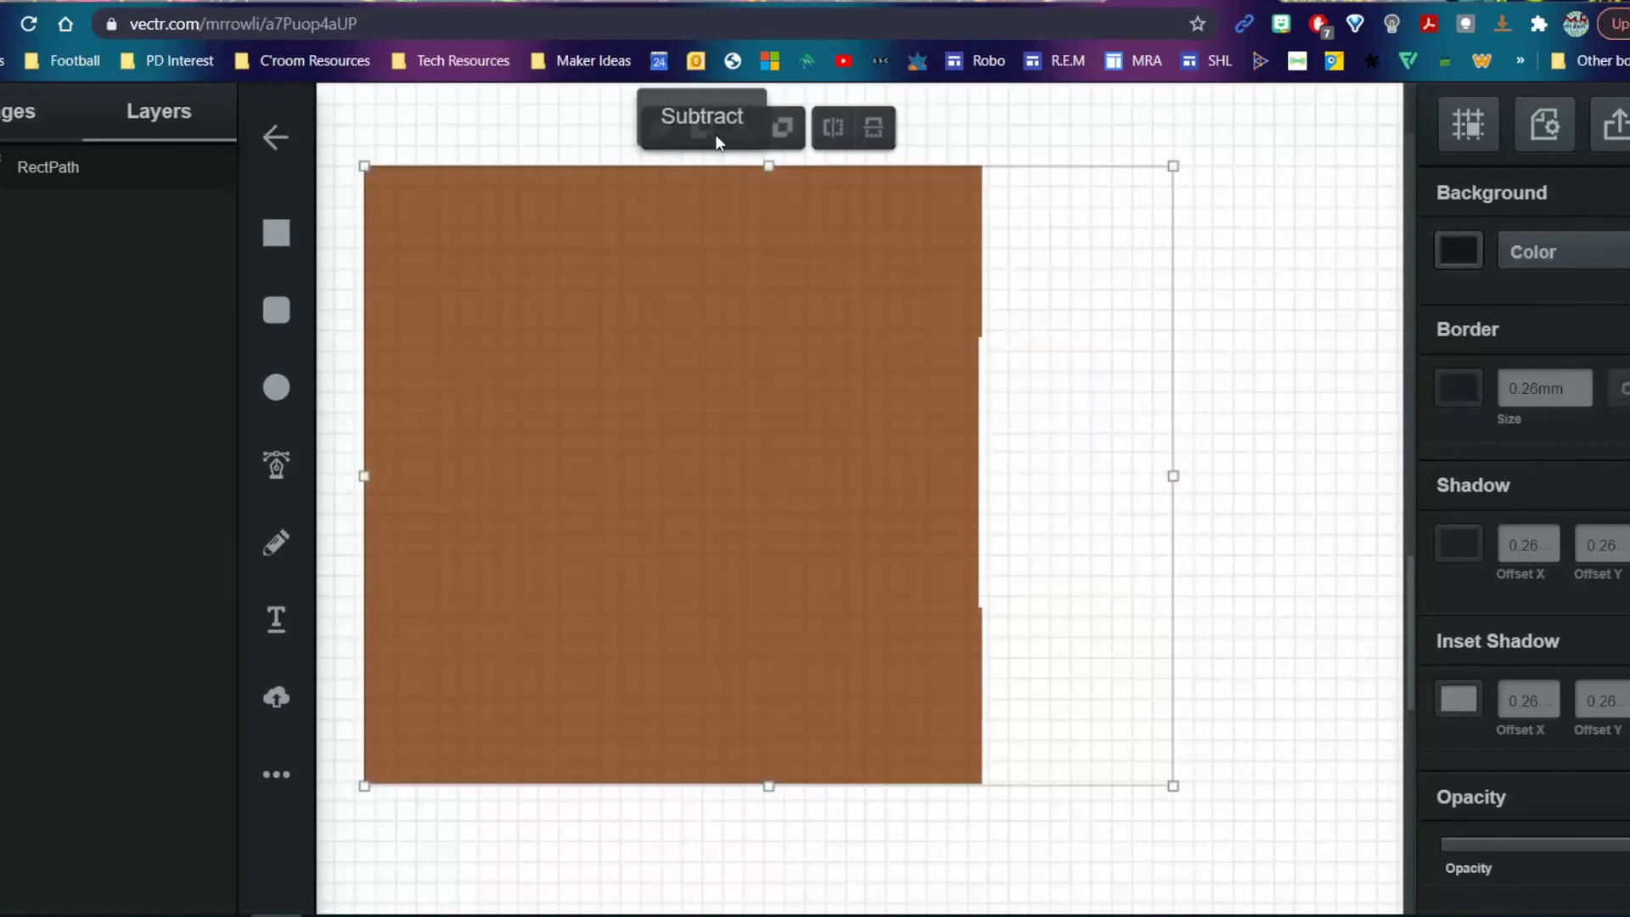
key(ctrl+z)
click(746, 136)
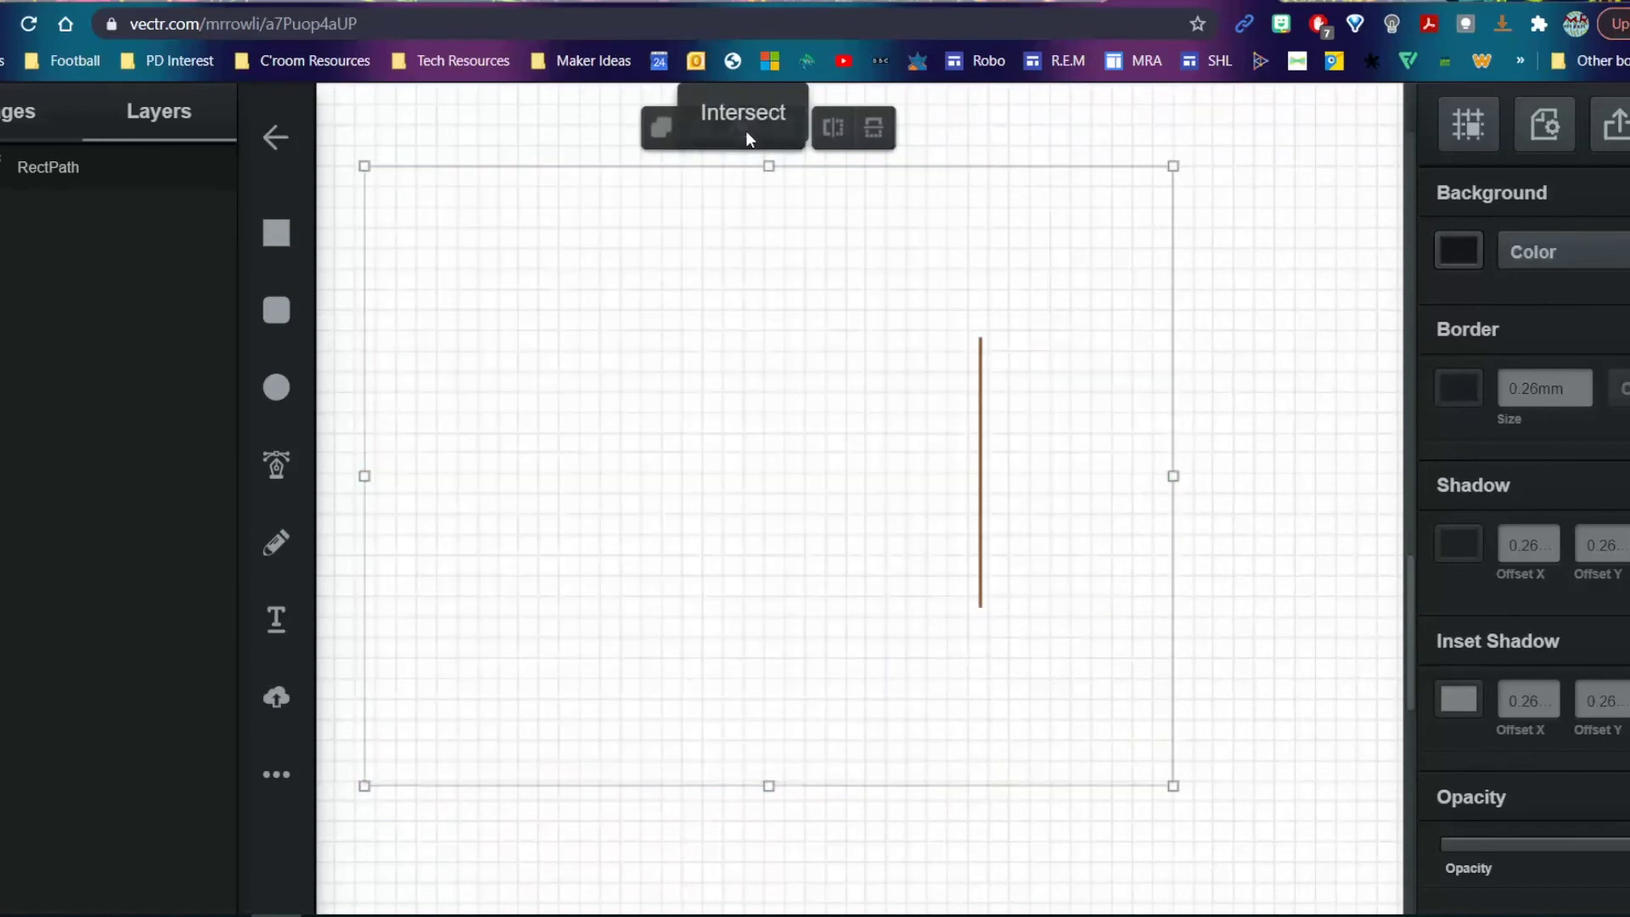
click(783, 134)
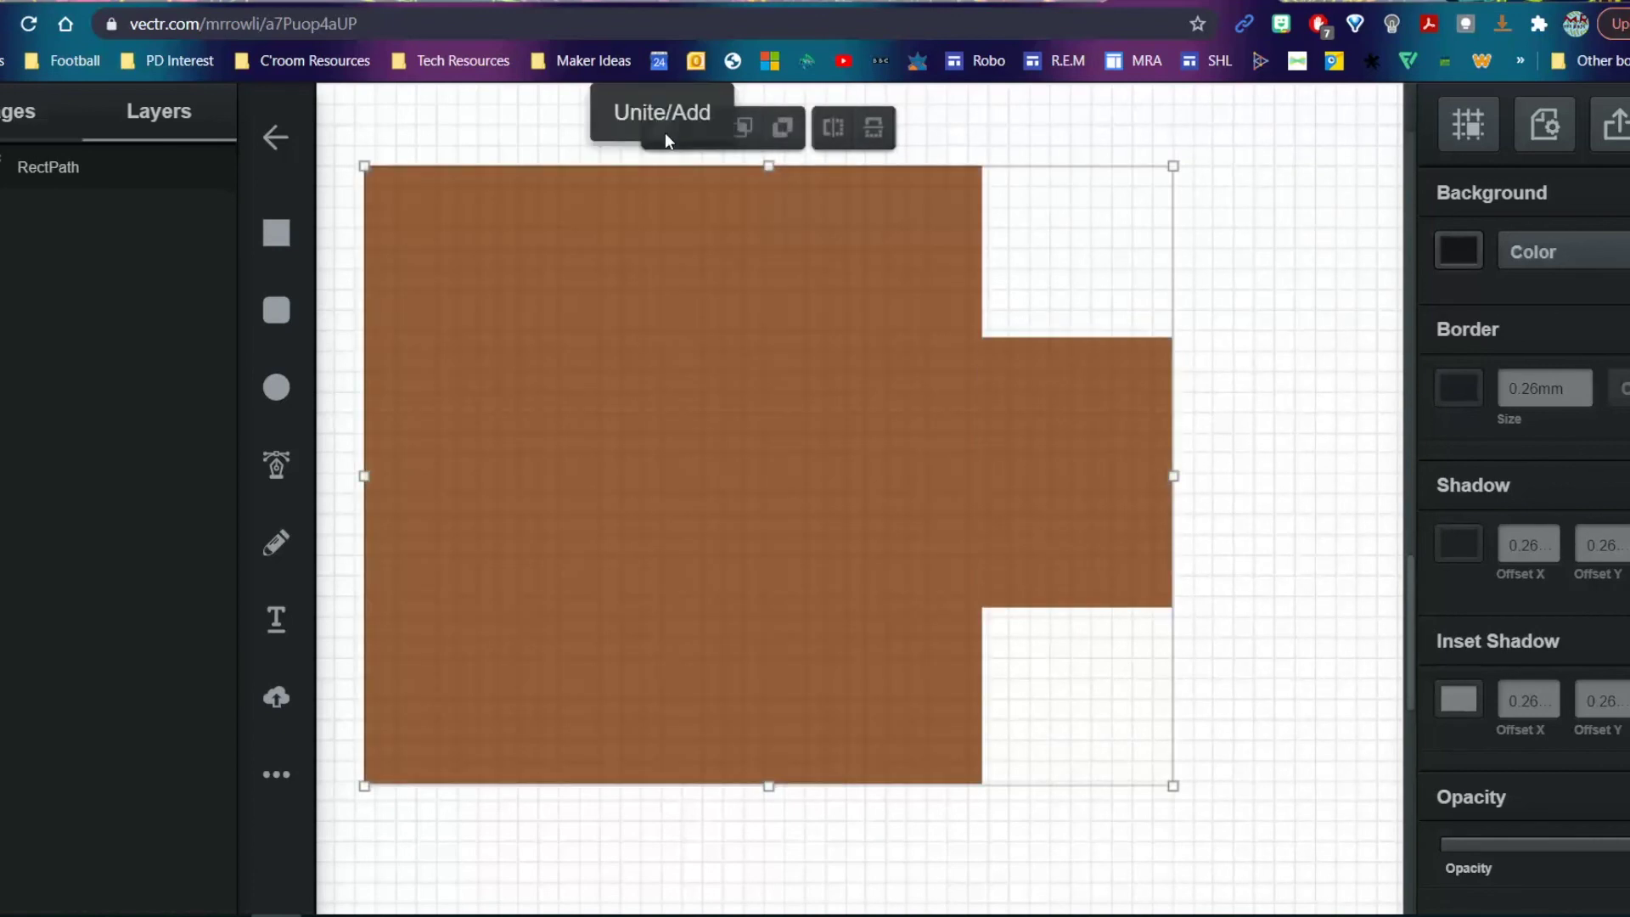
click(665, 132)
click(1204, 410)
key(ctrl+minus)
key(ctrl+minus)
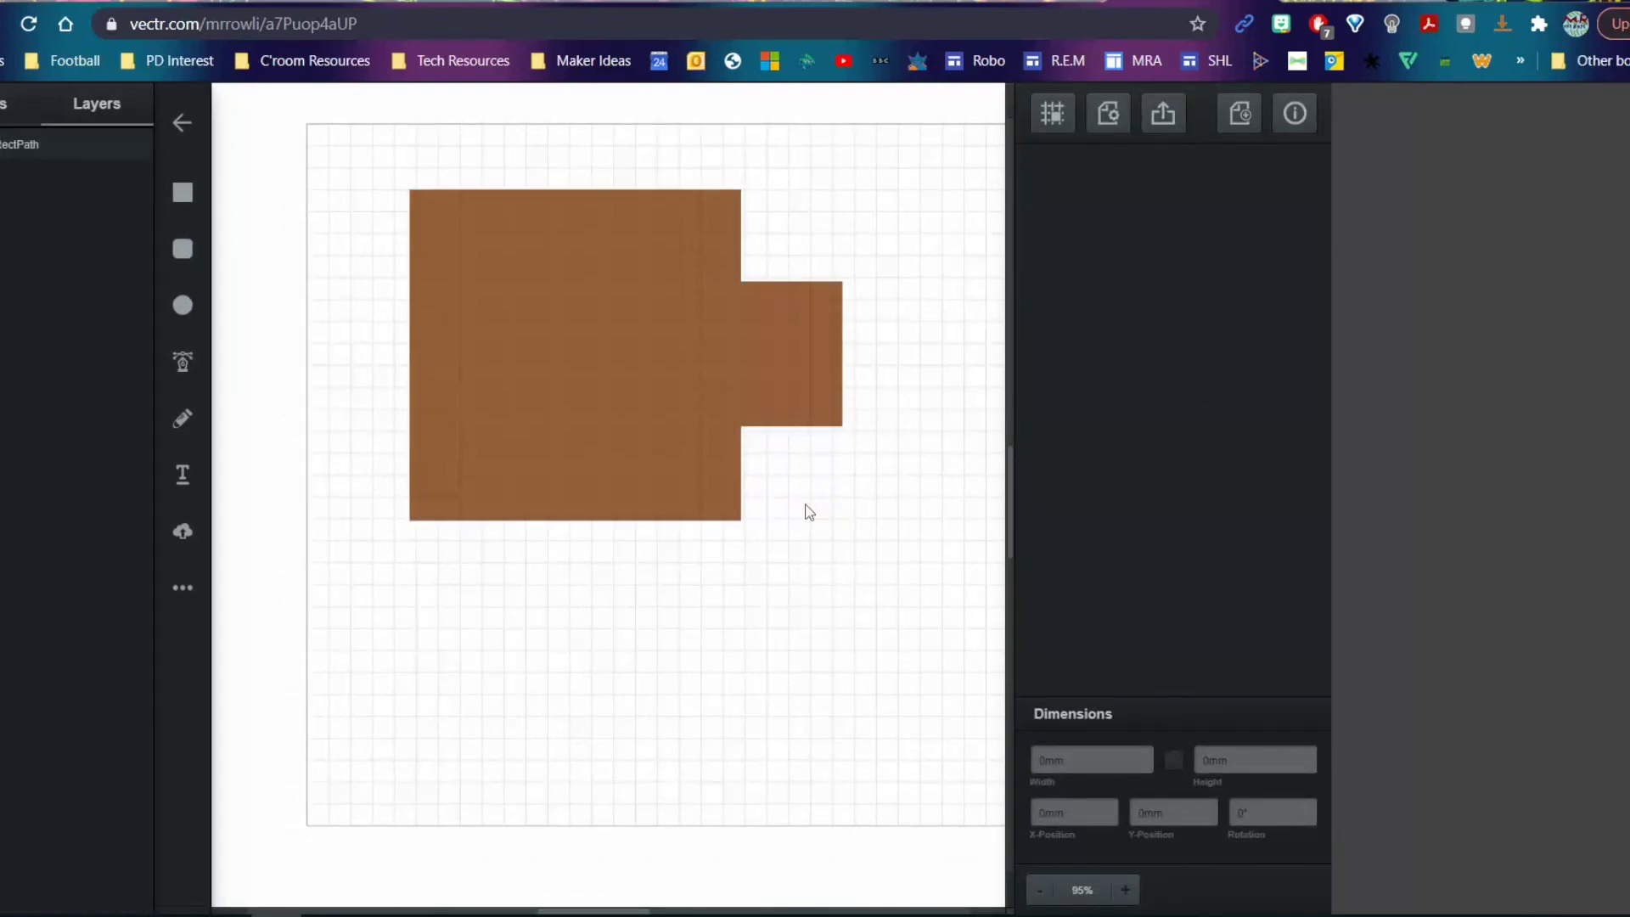
click(571, 366)
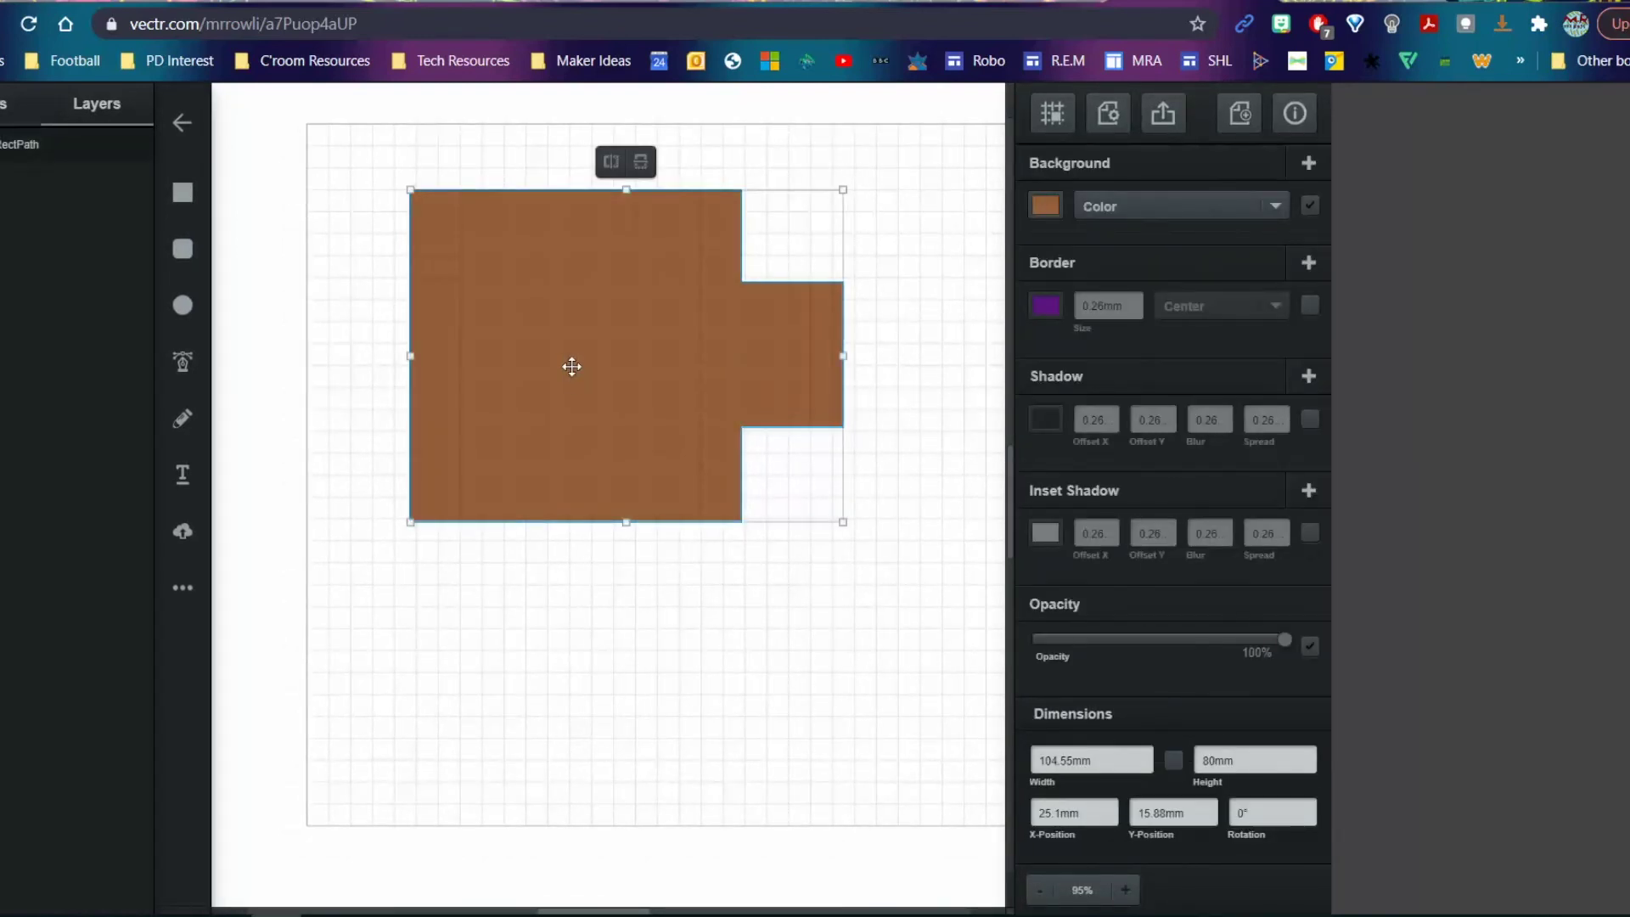